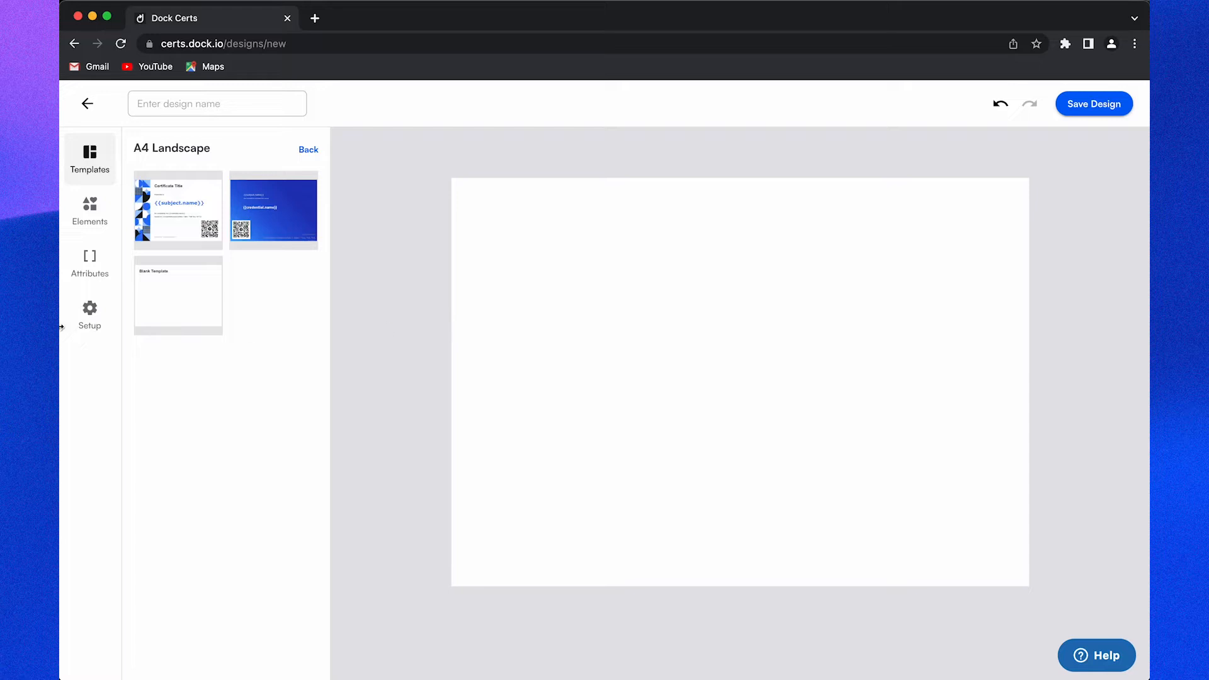
Step: Open the page setup options for the new blank A4 landscape certificate
click(82, 323)
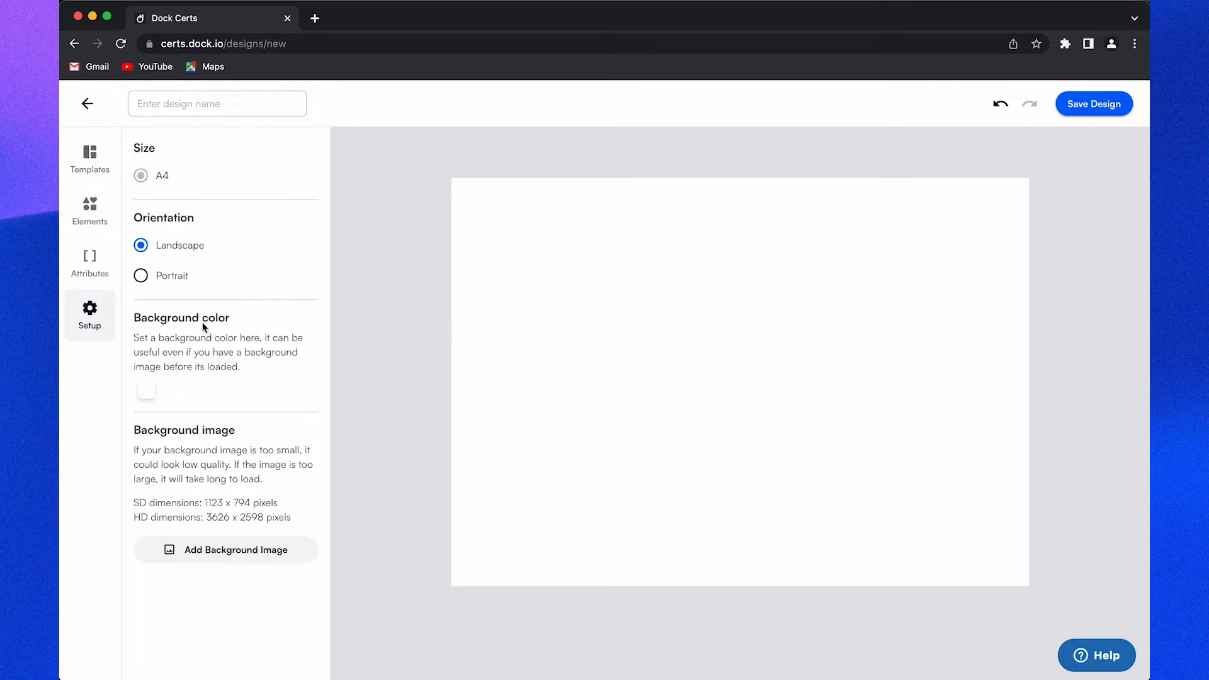
Step: Keep landscape orientation and set Background.png as the certificate's background image
click(172, 277)
click(178, 249)
click(270, 550)
double_click(527, 257)
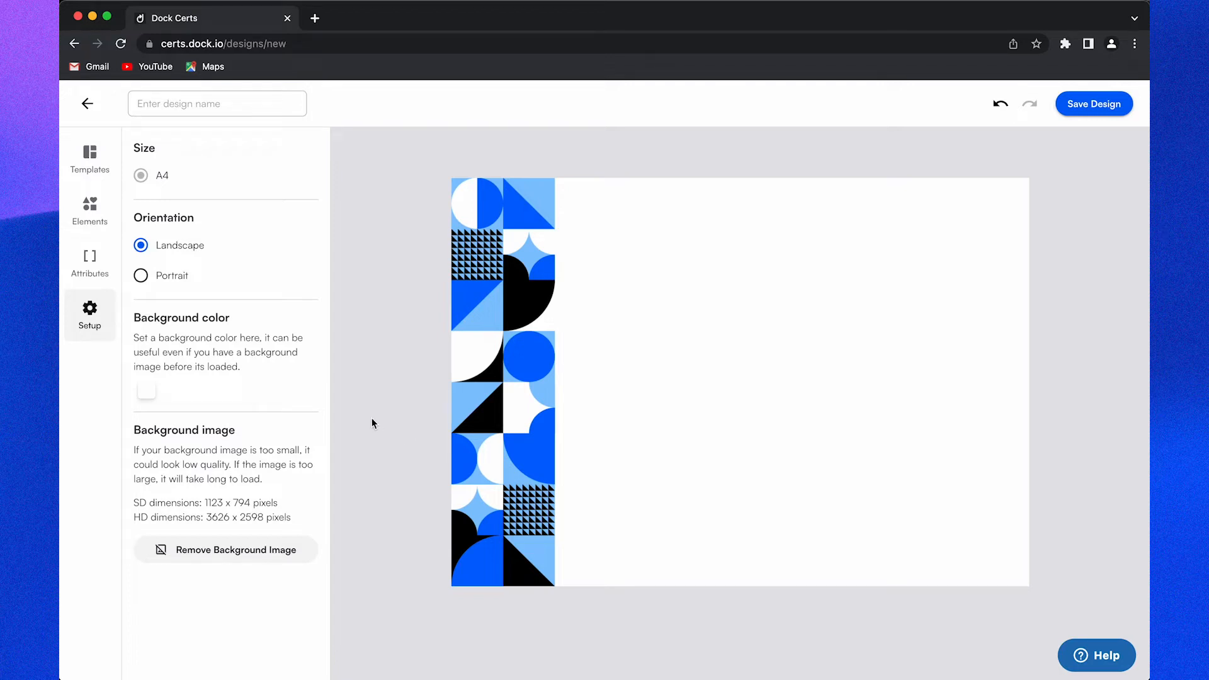
click(93, 215)
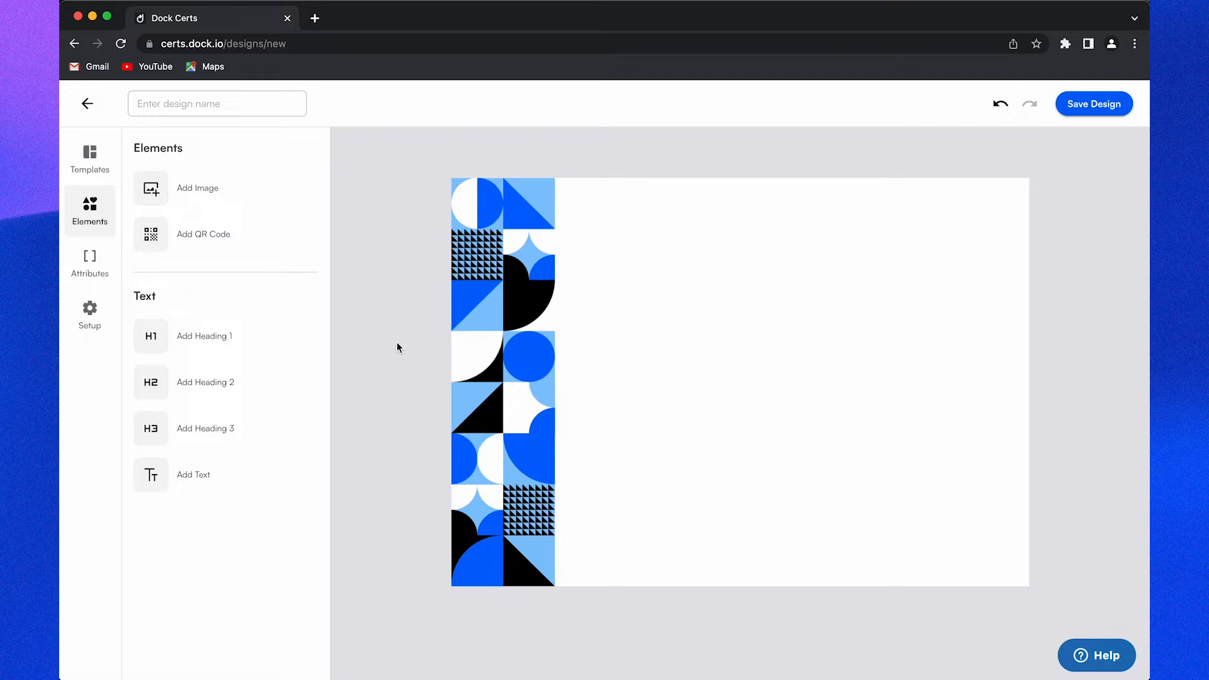
Step: Add a Heading 1 element to the canvas reading 'Certificate of Completion'
drag(240, 337, 656, 224)
double_click(659, 220)
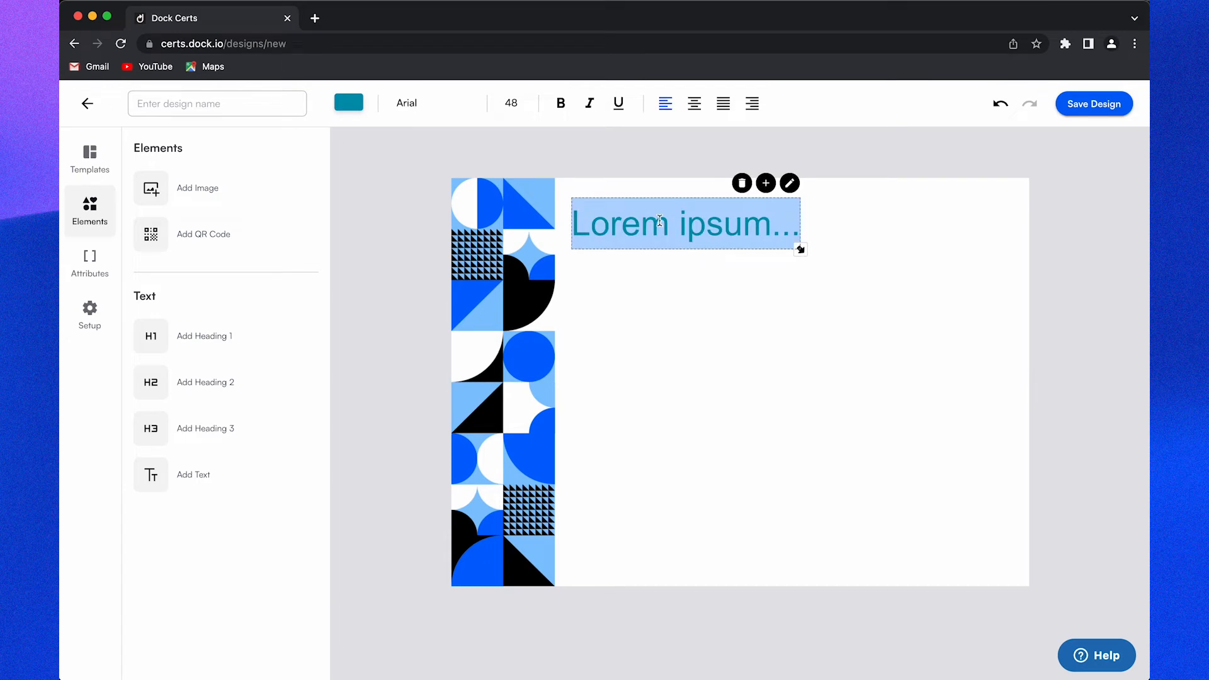
text(Certifica)
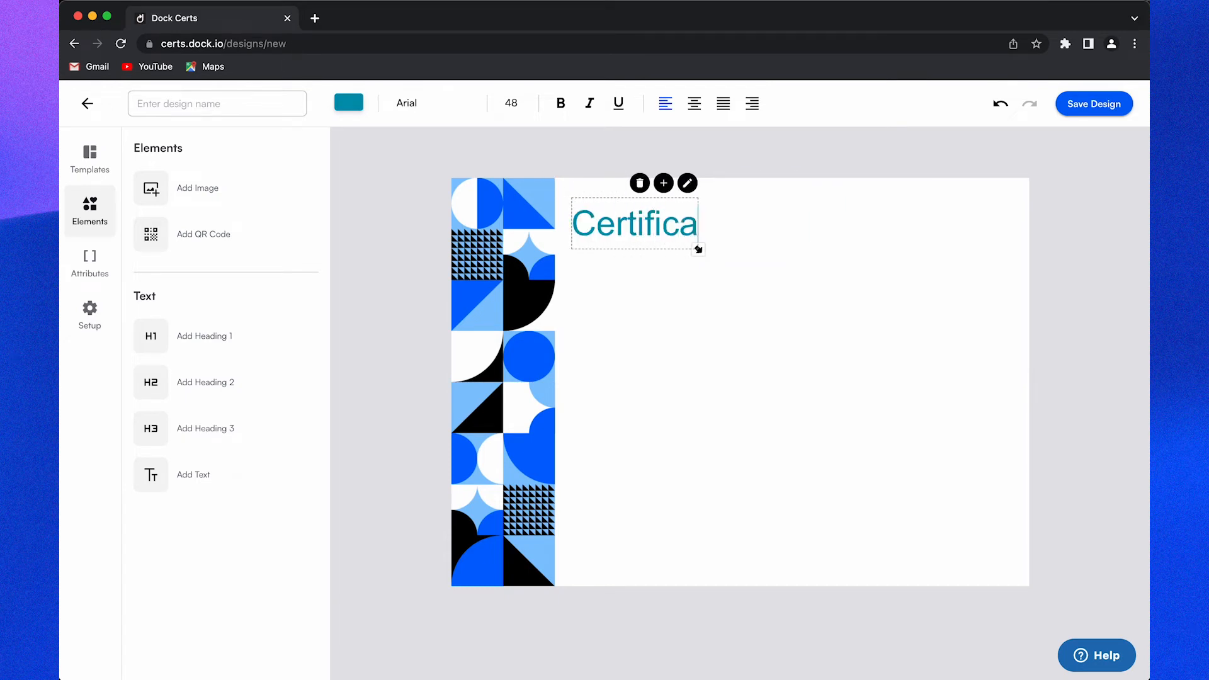
text(te of Completion)
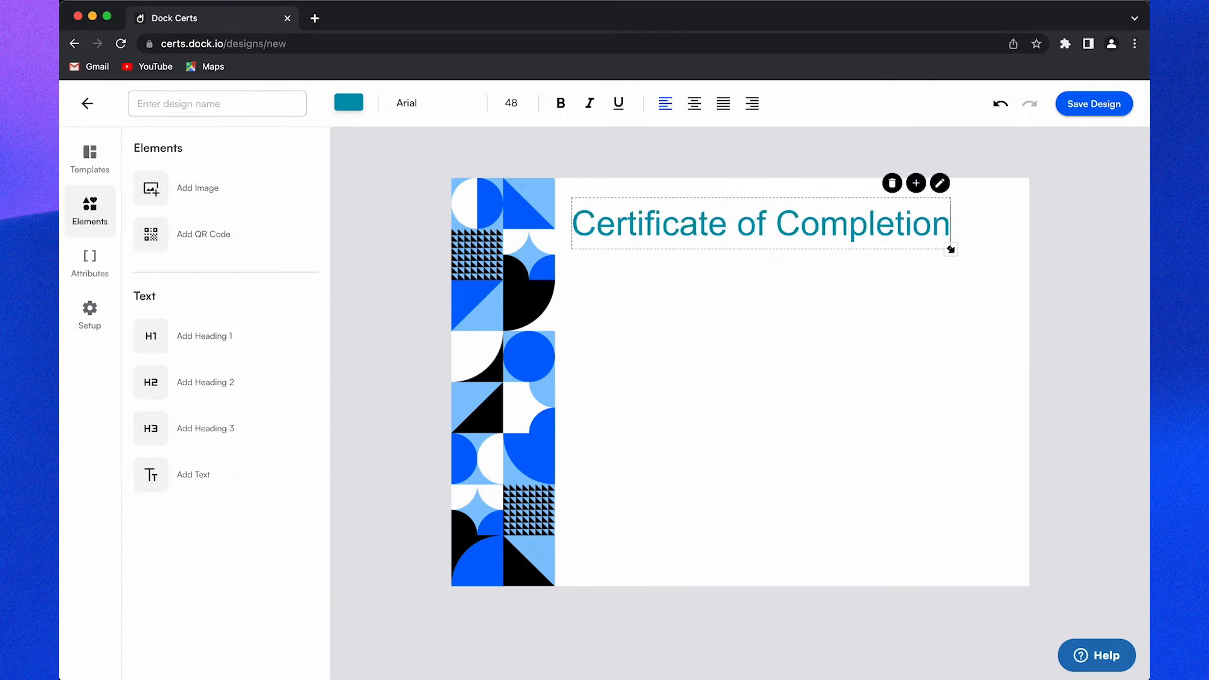
key(super+a)
Step: Make the heading black (#000000), size 40, and position it at the top
click(346, 109)
click(245, 207)
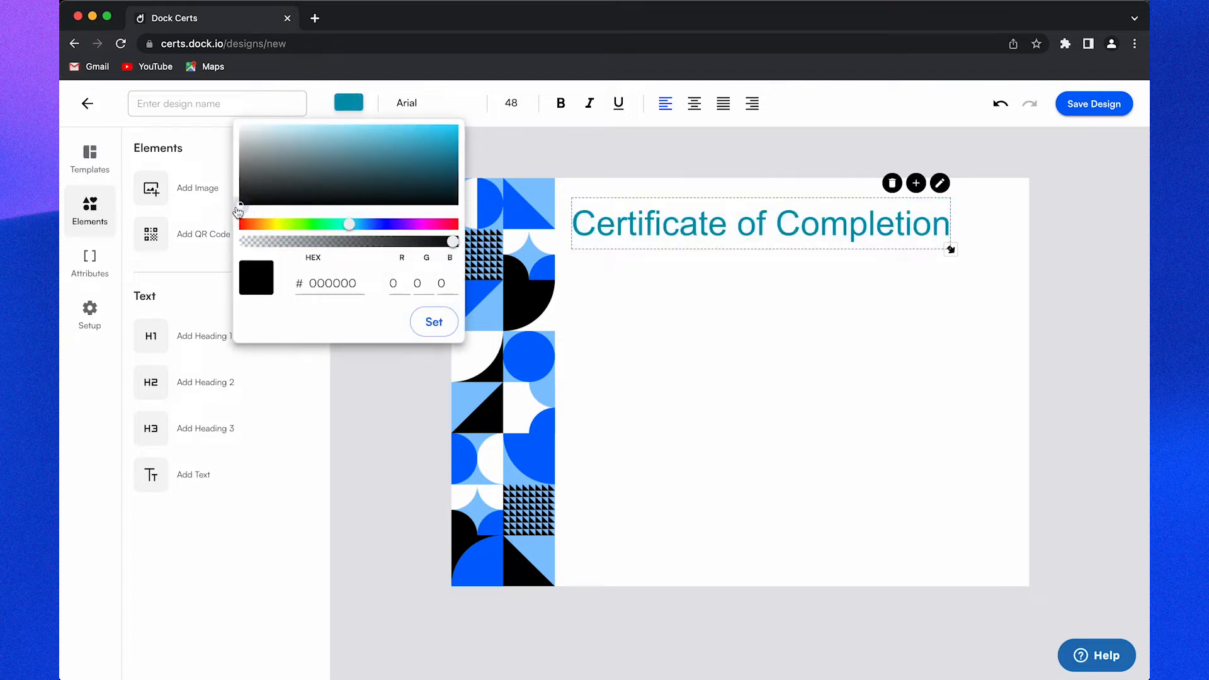
click(434, 323)
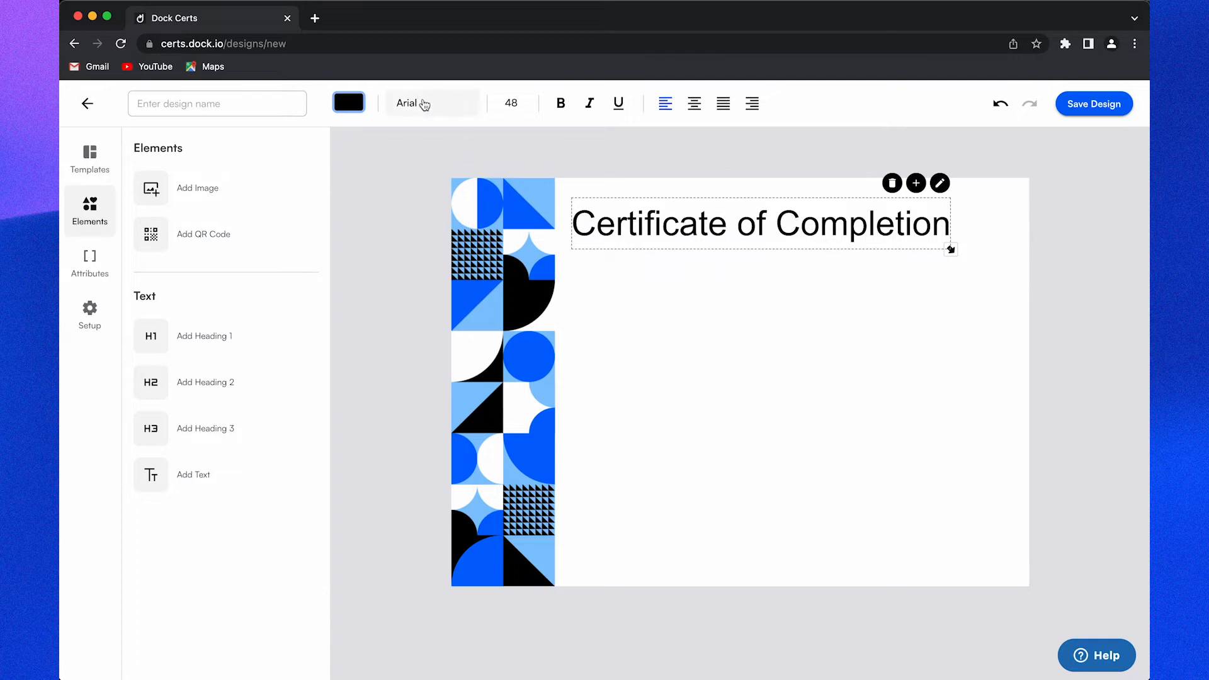
click(511, 103)
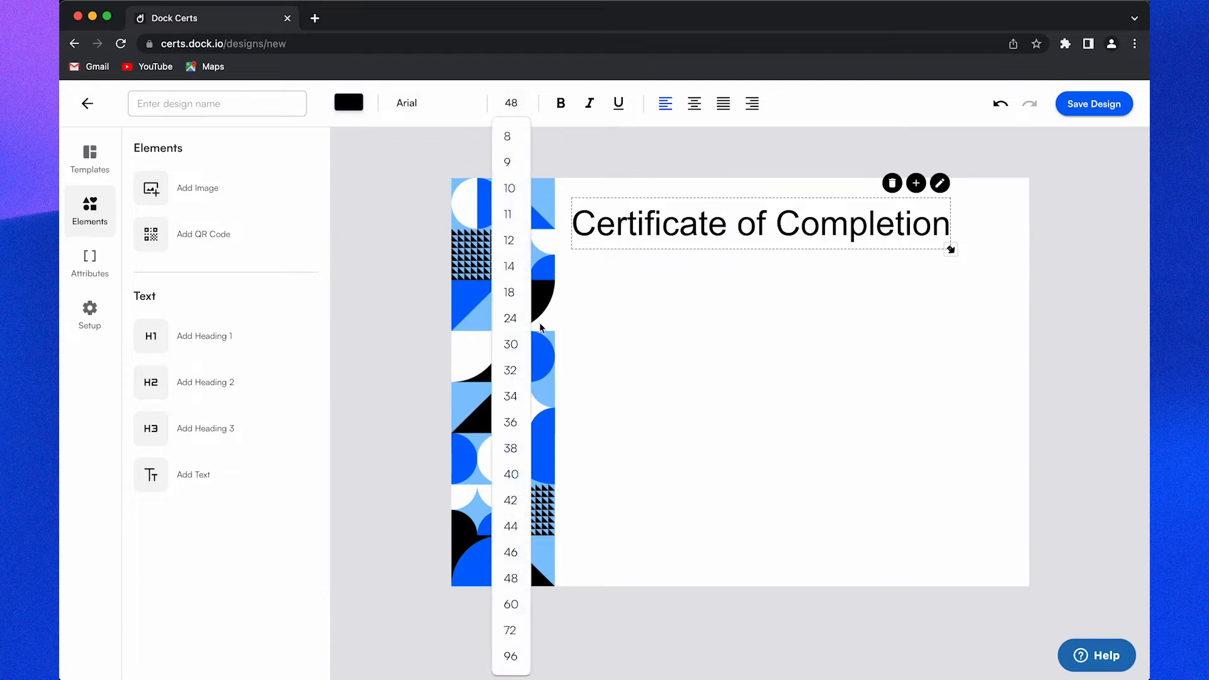
click(511, 474)
mouse_move(651, 224)
mouse_down()
mouse_move(663, 224)
mouse_move(652, 225)
mouse_up()
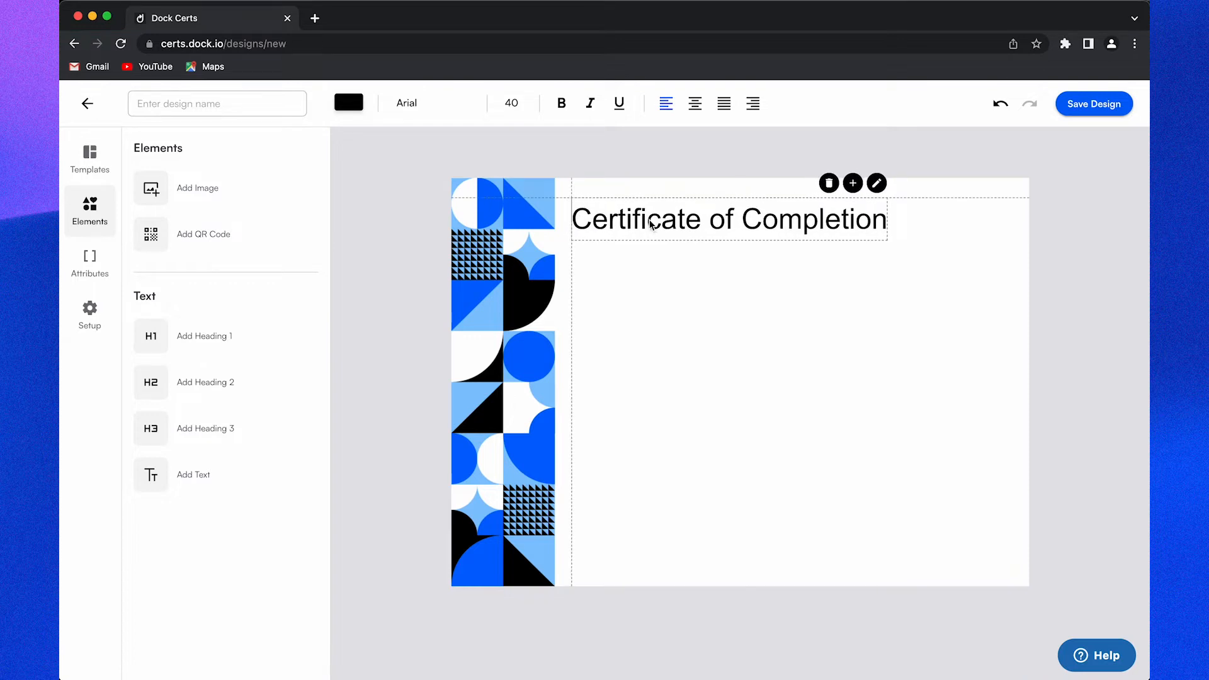
click(684, 333)
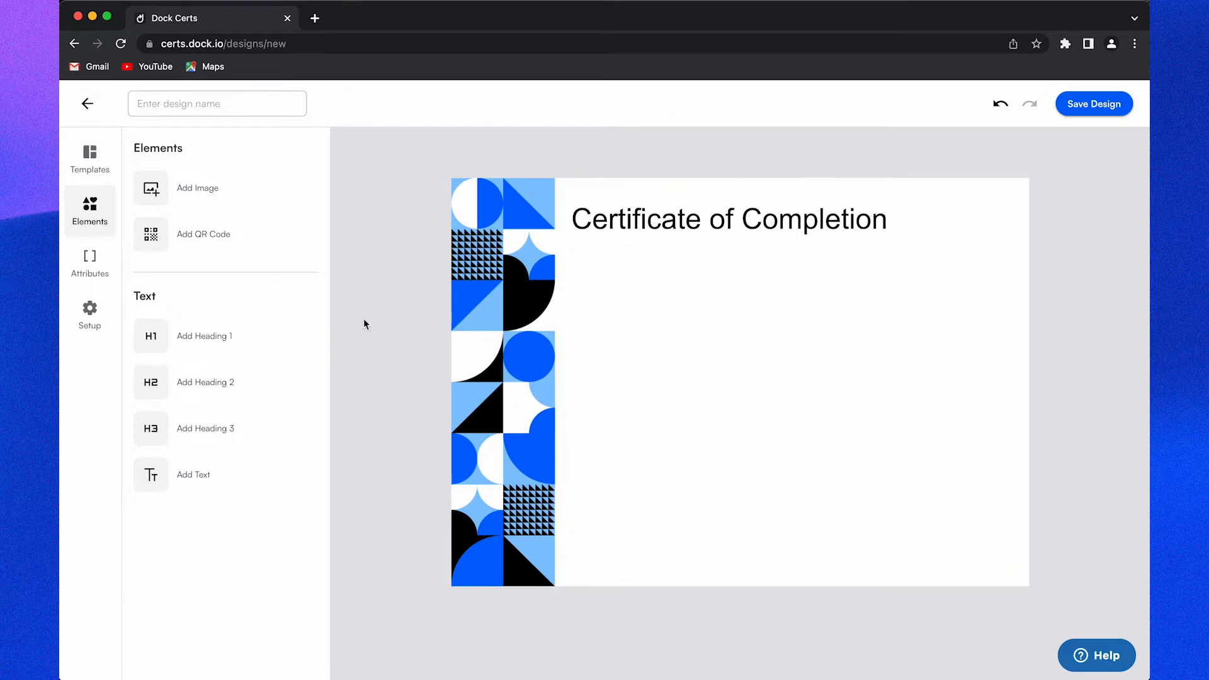
click(80, 272)
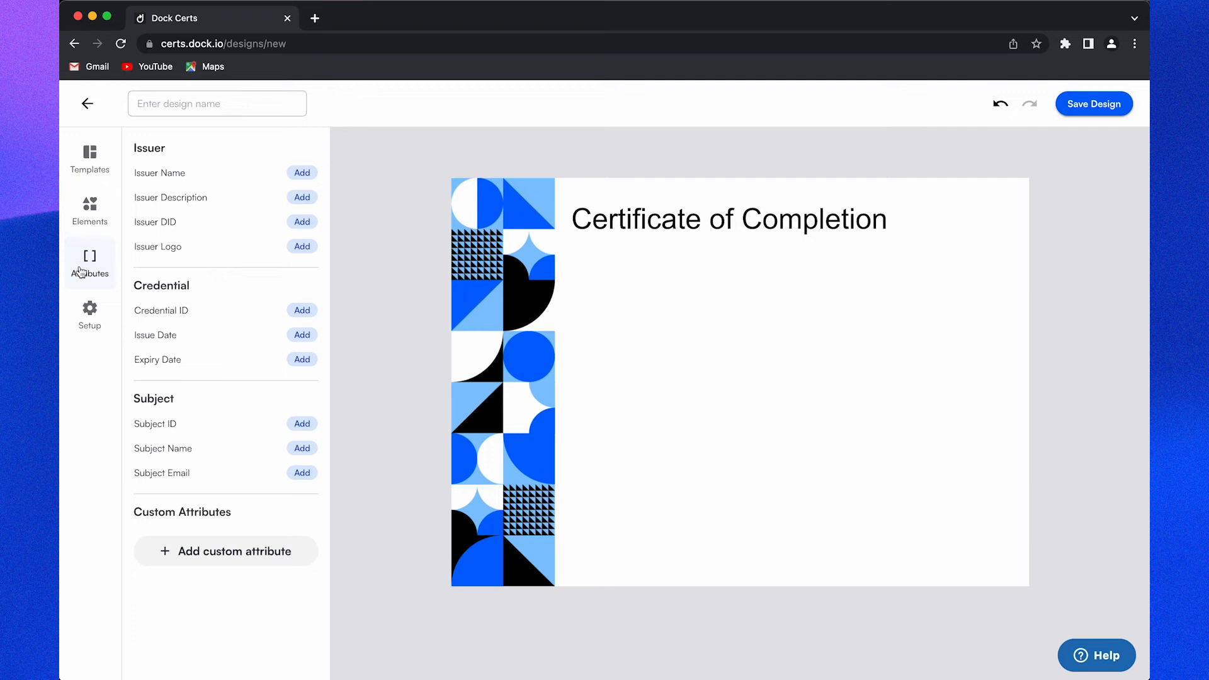
Step: Drag the Subject Name attribute beneath the heading as a {{subject.name}} placeholder
drag(205, 449, 647, 321)
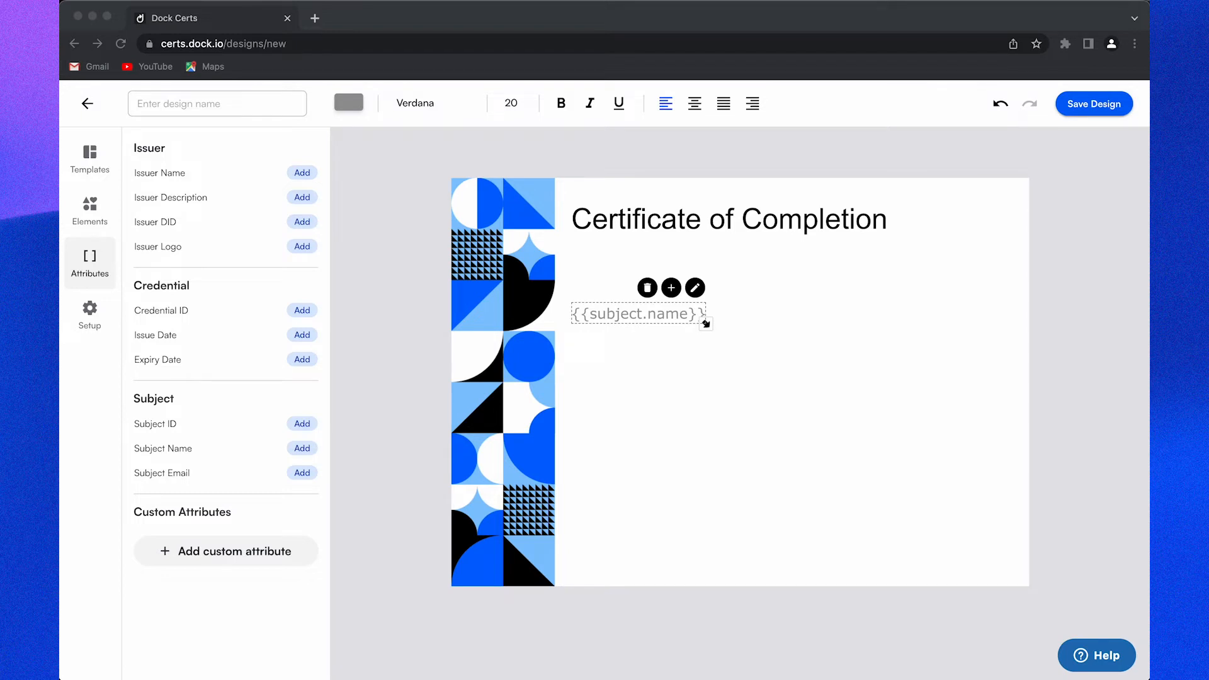
triple_click(659, 308)
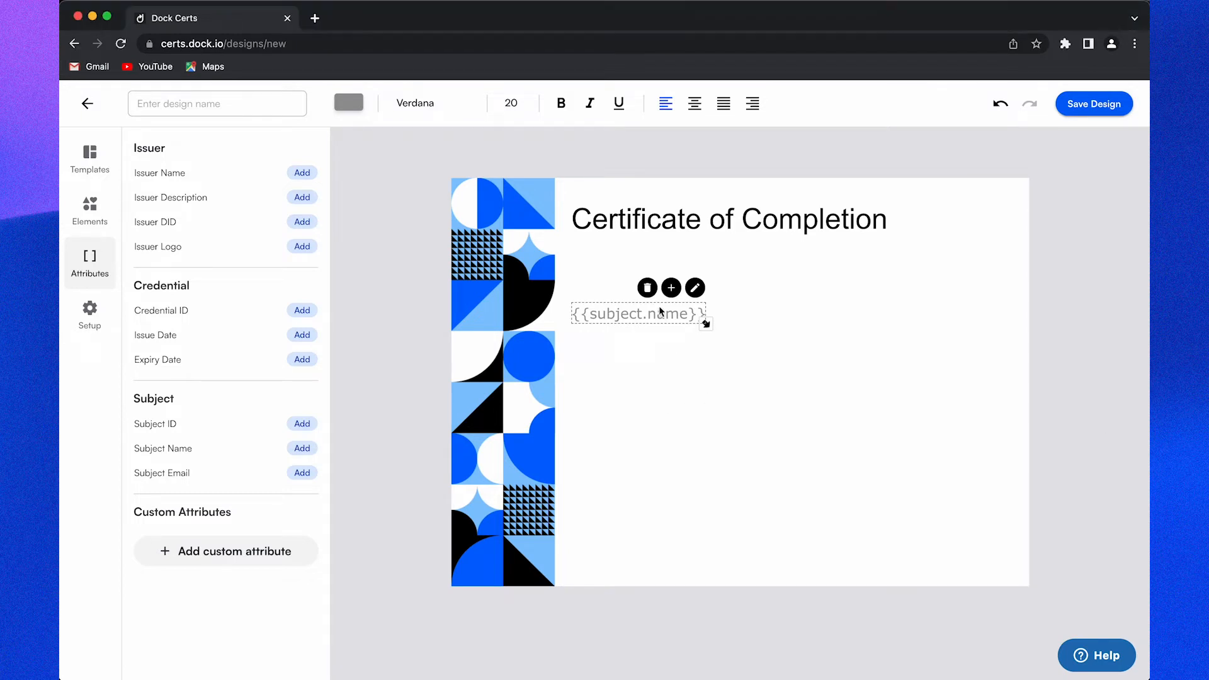
Step: Style {{subject.name}} as blue #2A48CF Arial size 42 and widen its box
click(354, 105)
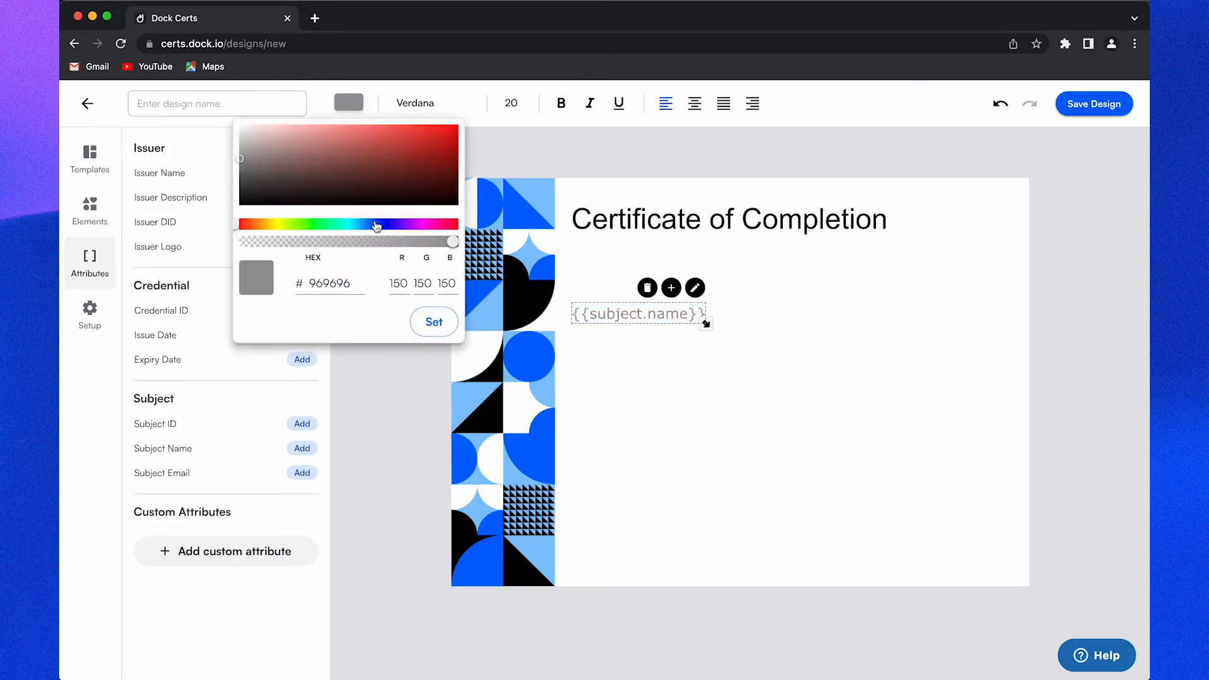
click(376, 225)
drag(410, 154, 416, 144)
click(434, 322)
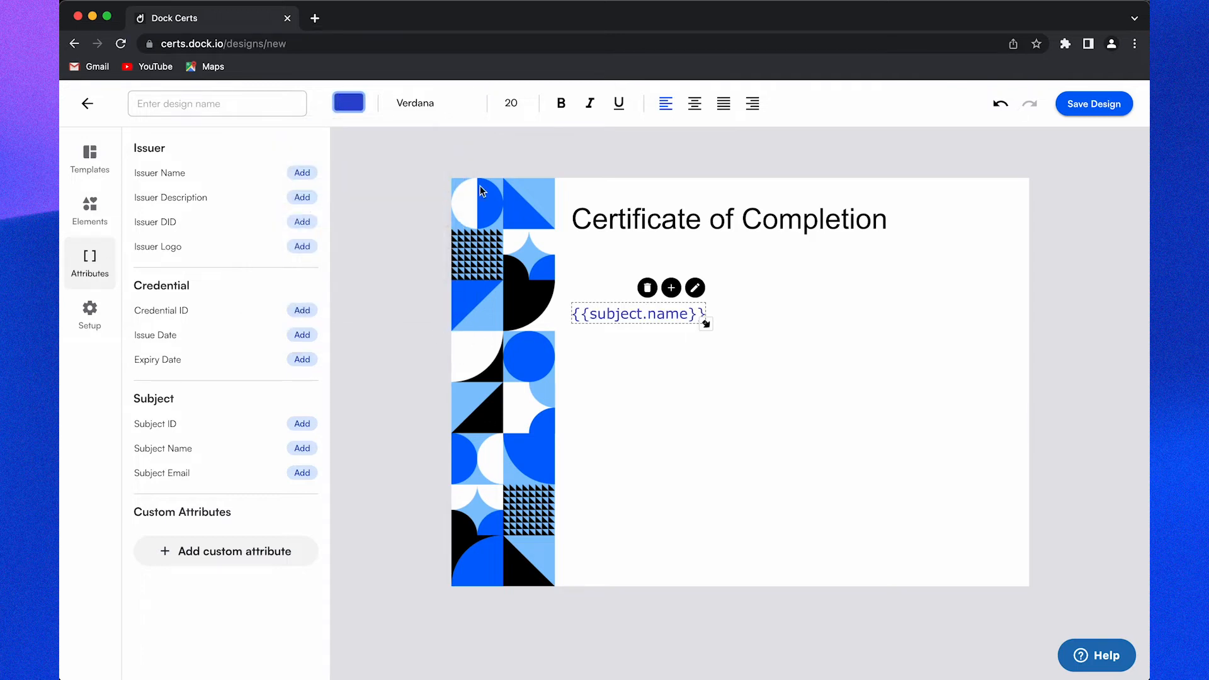
click(416, 96)
click(427, 135)
click(515, 104)
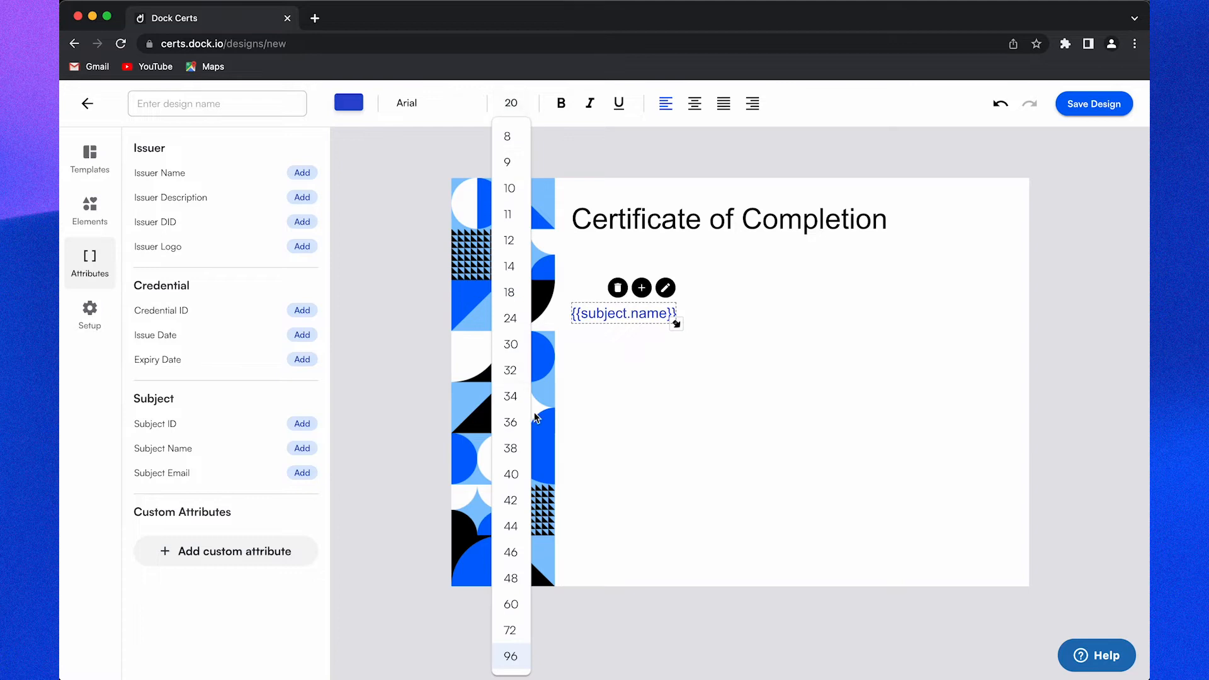
click(511, 500)
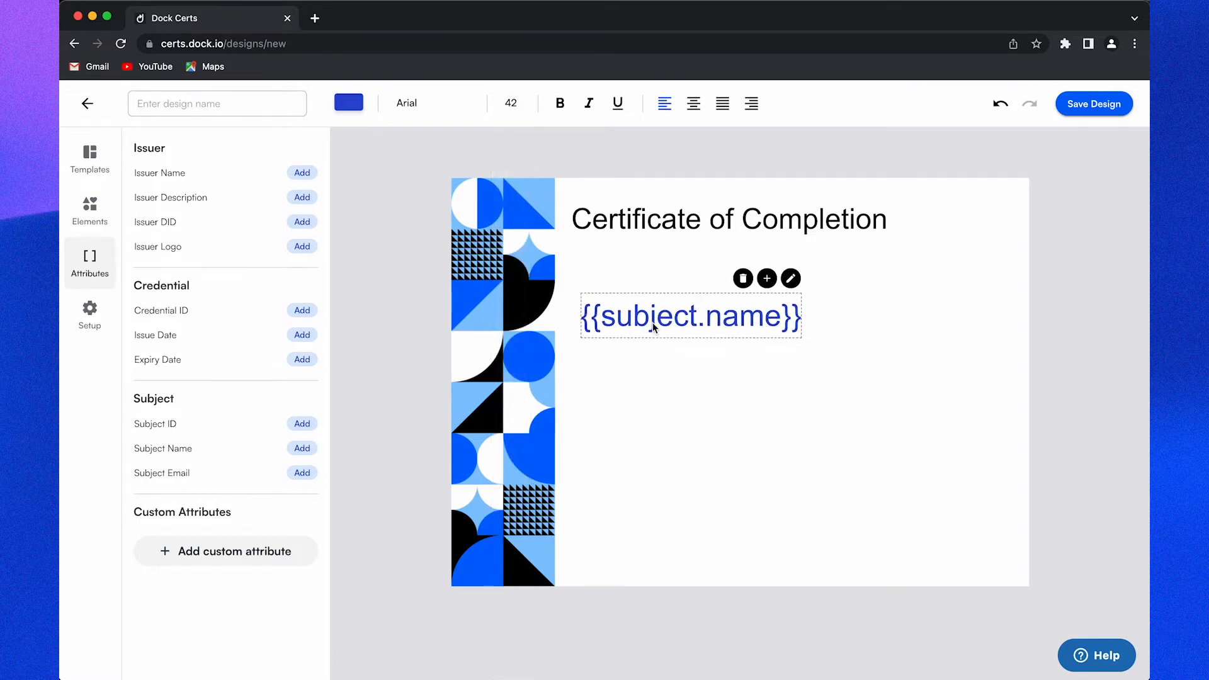
drag(790, 344, 972, 351)
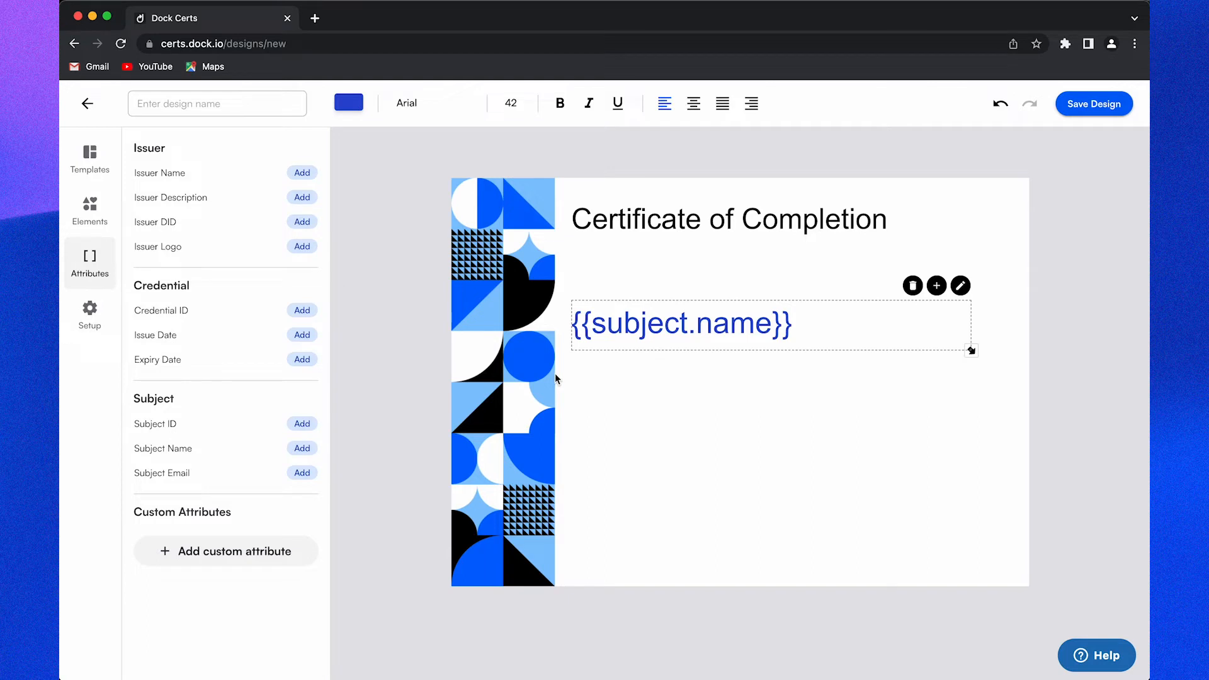
click(643, 406)
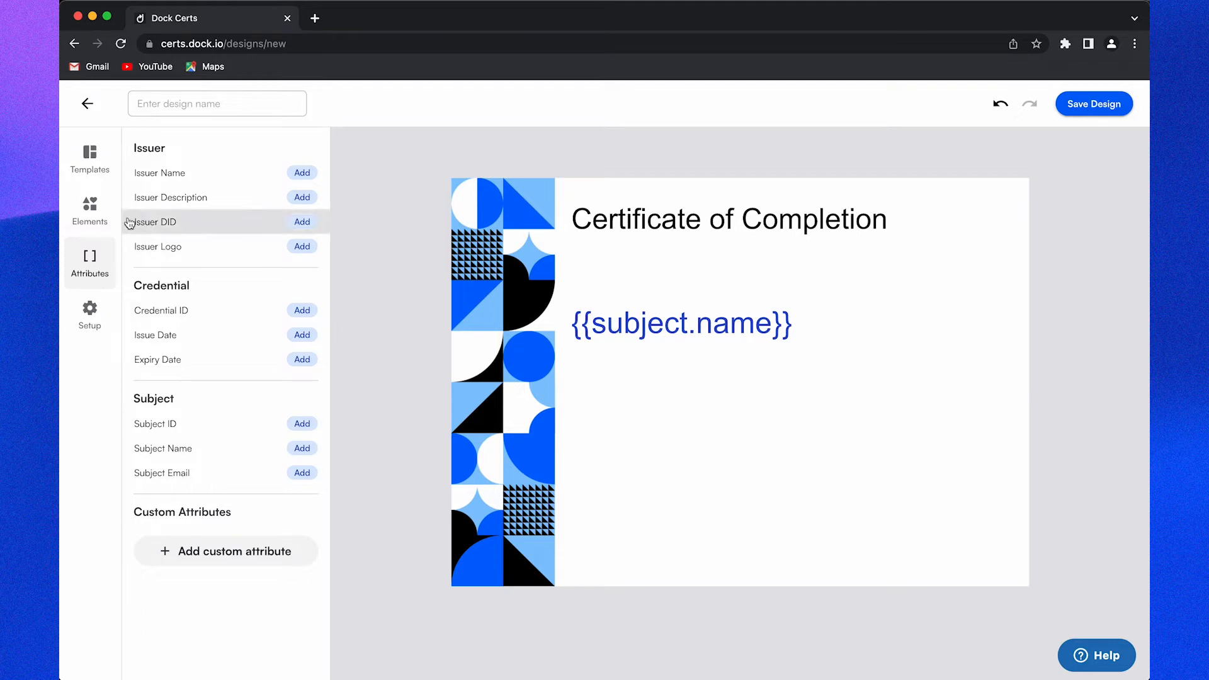
Step: Add a text line reading 'Presented to' above the name and widen its box
click(73, 226)
drag(222, 489, 589, 284)
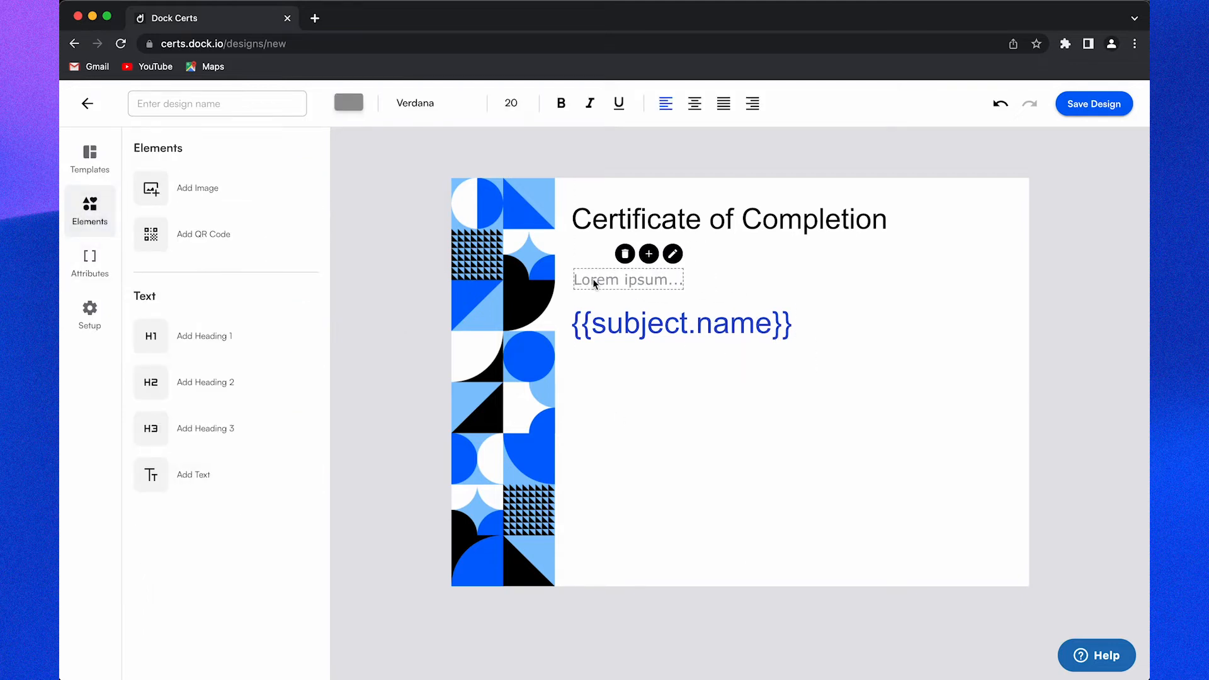
double_click(592, 279)
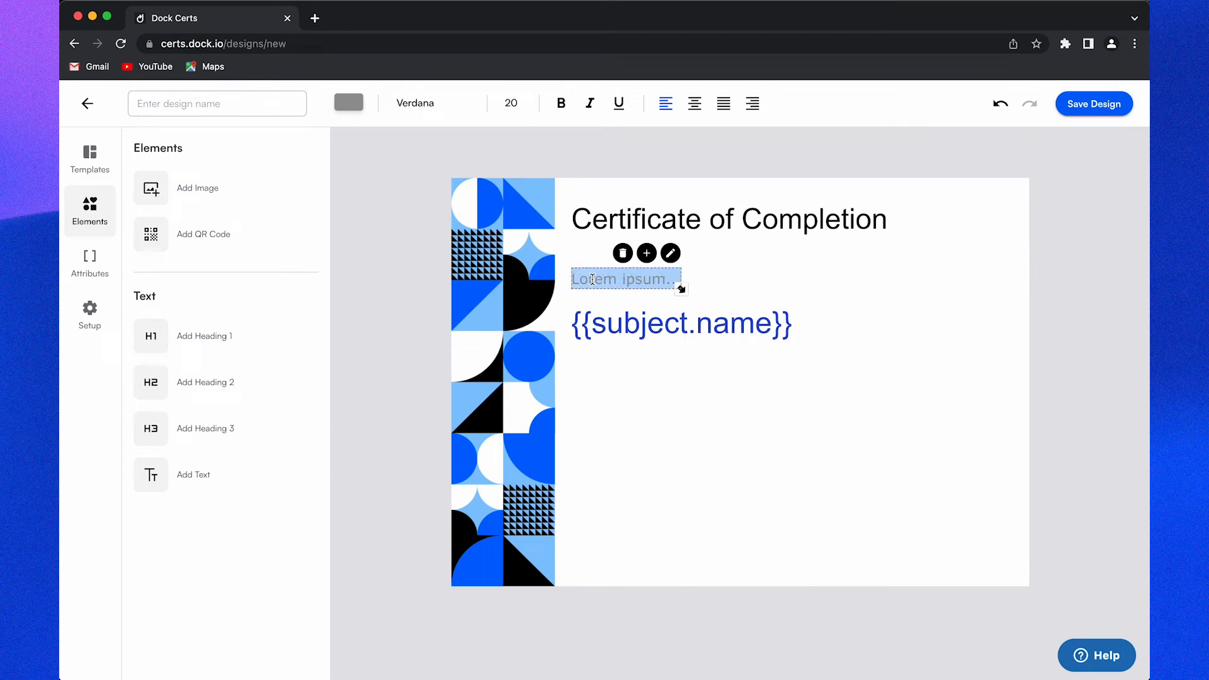
text(Presented to)
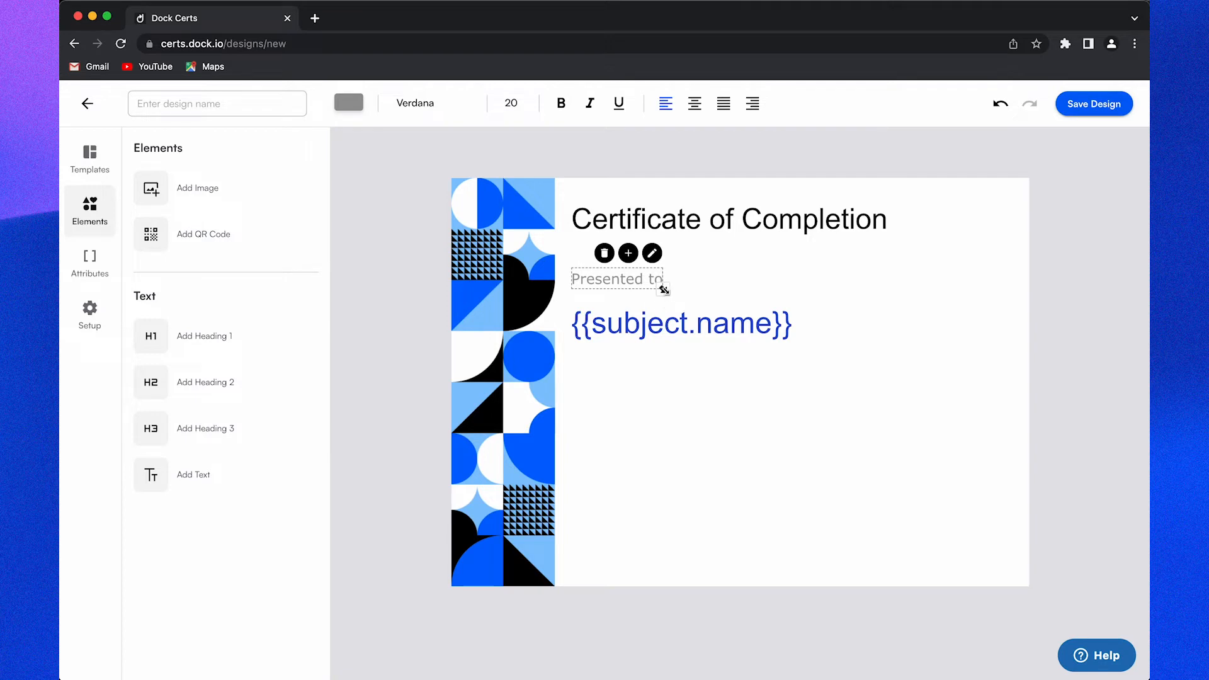
drag(663, 288, 689, 288)
Step: Style the 'Presented to' text in black Arial at size 14
key(ctrl+a)
click(348, 102)
click(242, 201)
click(240, 205)
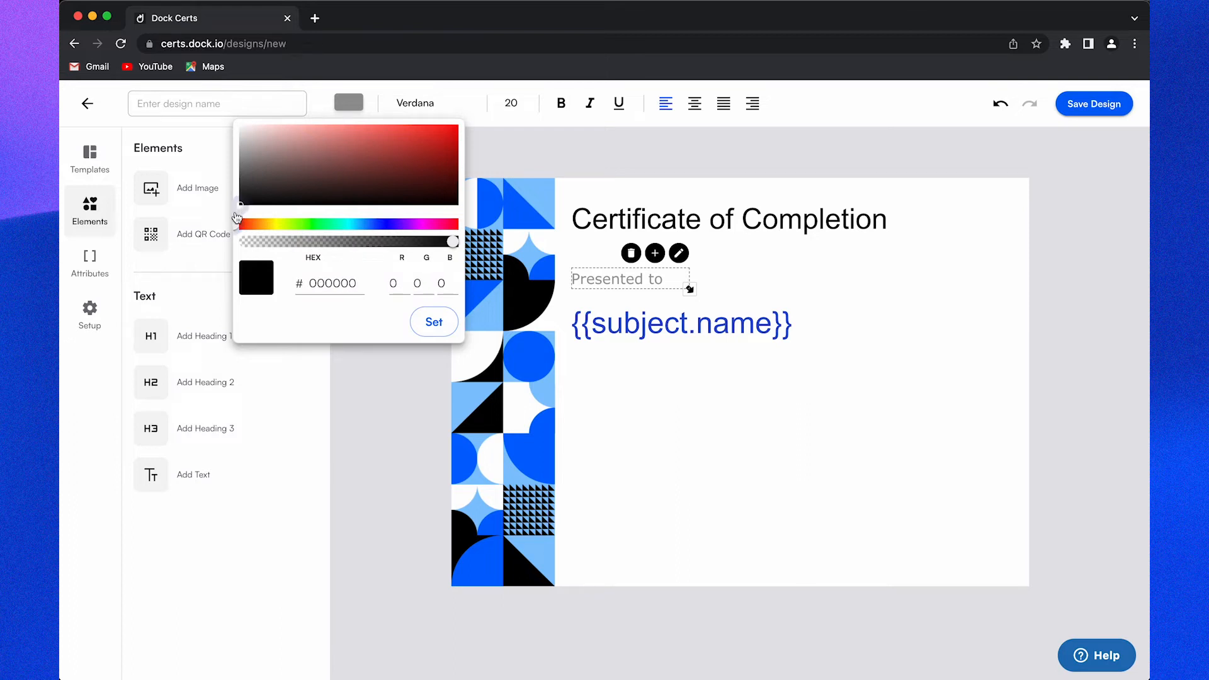
click(418, 322)
click(416, 103)
click(459, 134)
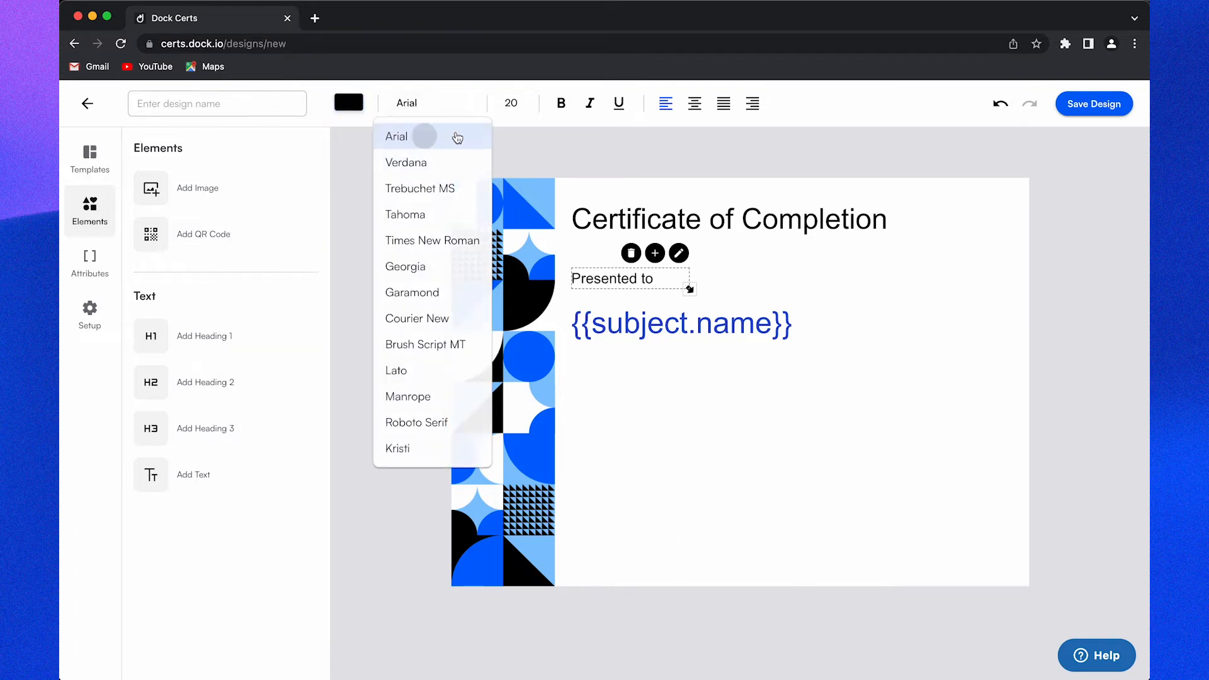
click(511, 102)
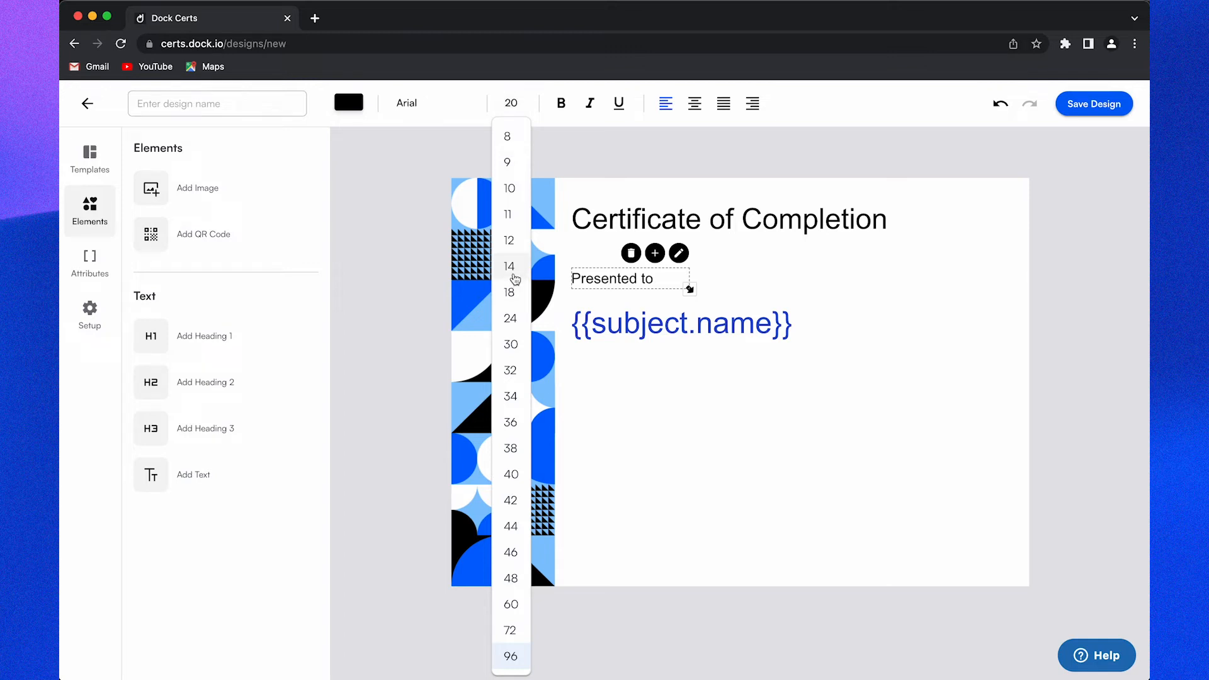
click(509, 268)
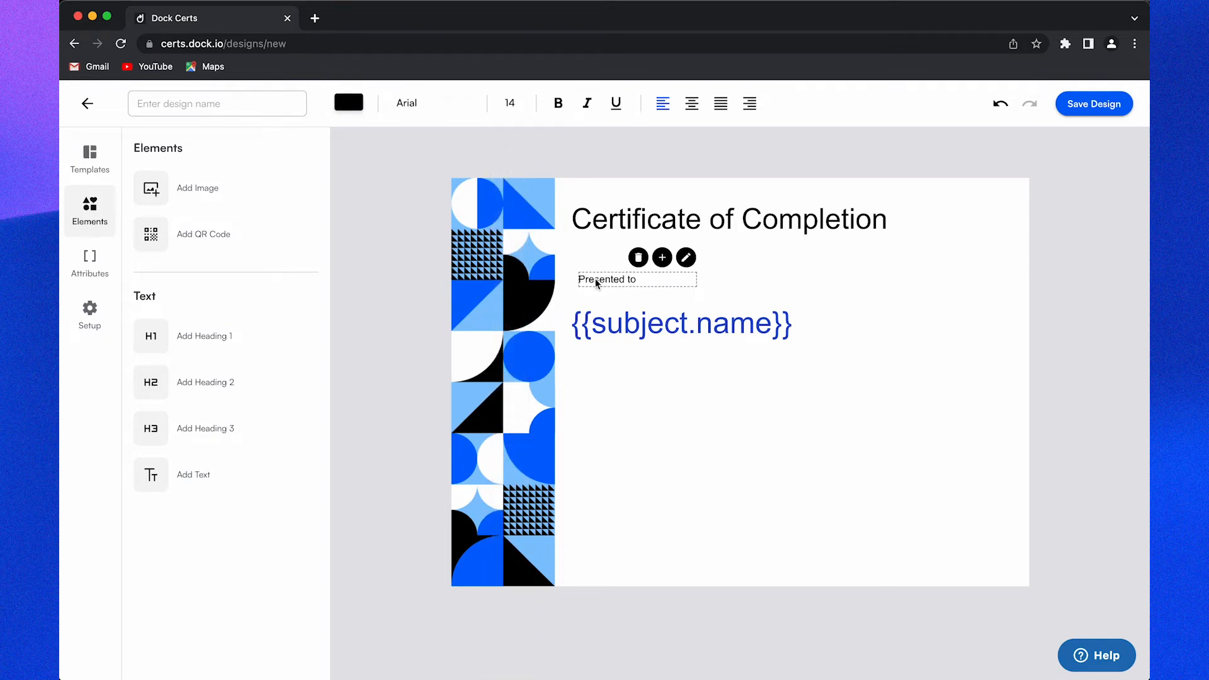
click(647, 402)
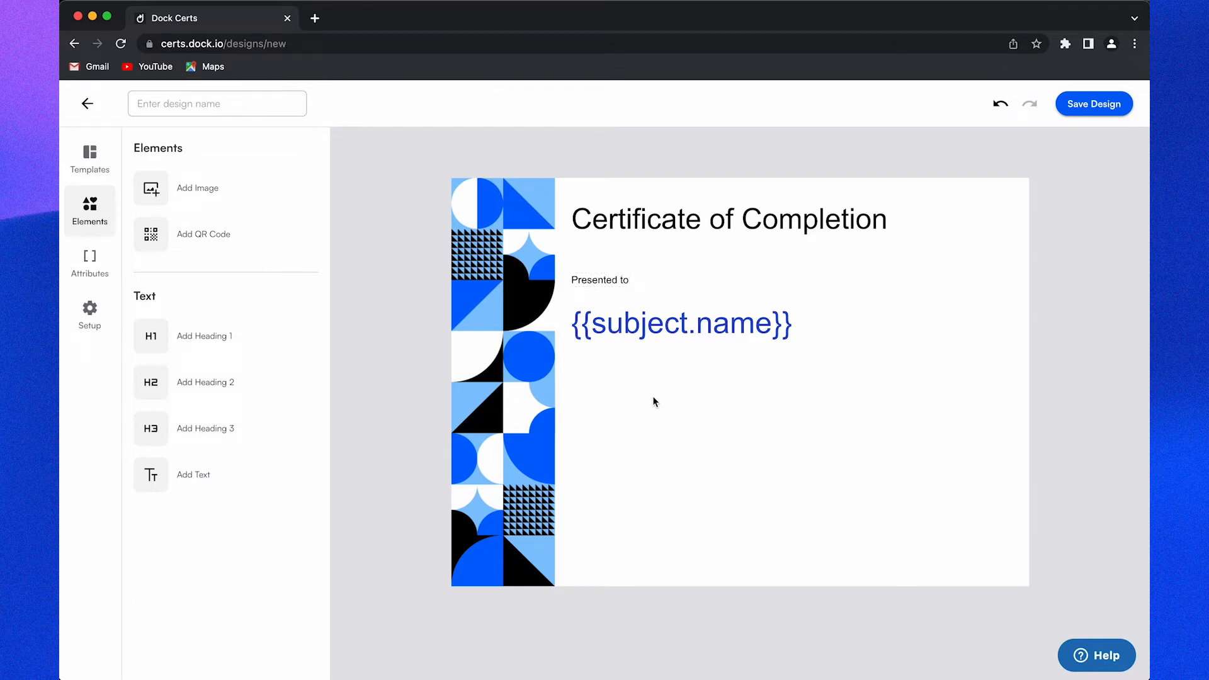
click(72, 272)
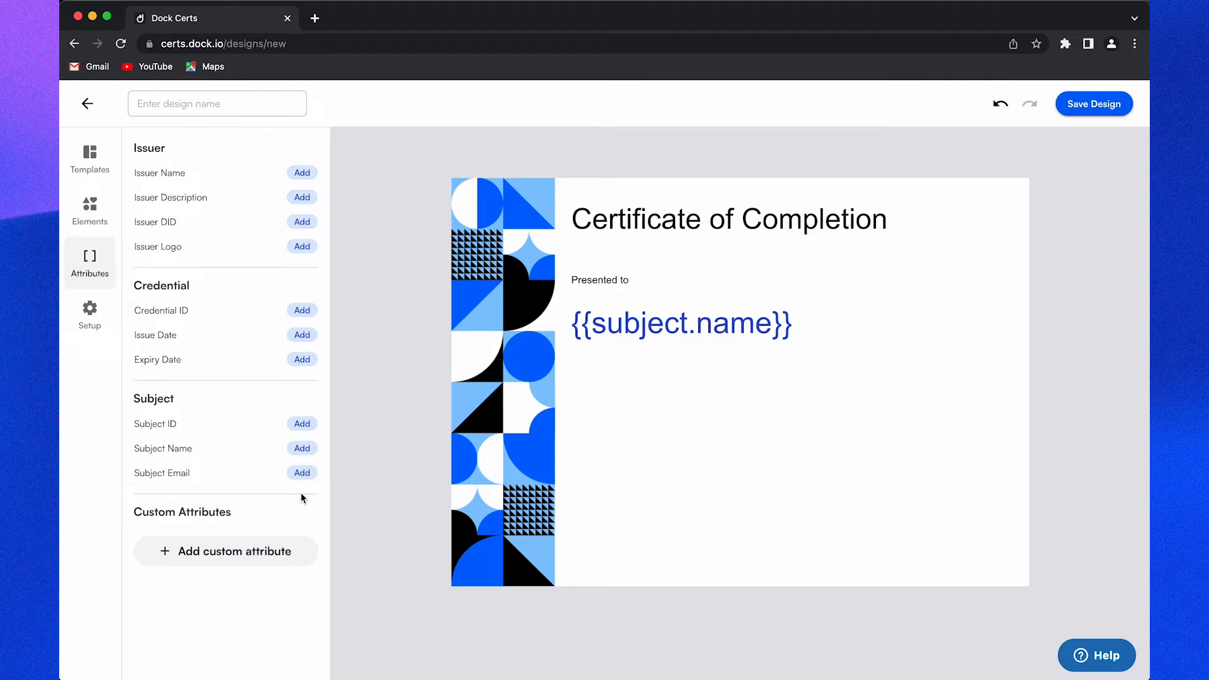
Step: Add the Dock Certificate schema's Credential Title attribute and move {{subject.title}} under the name
click(270, 552)
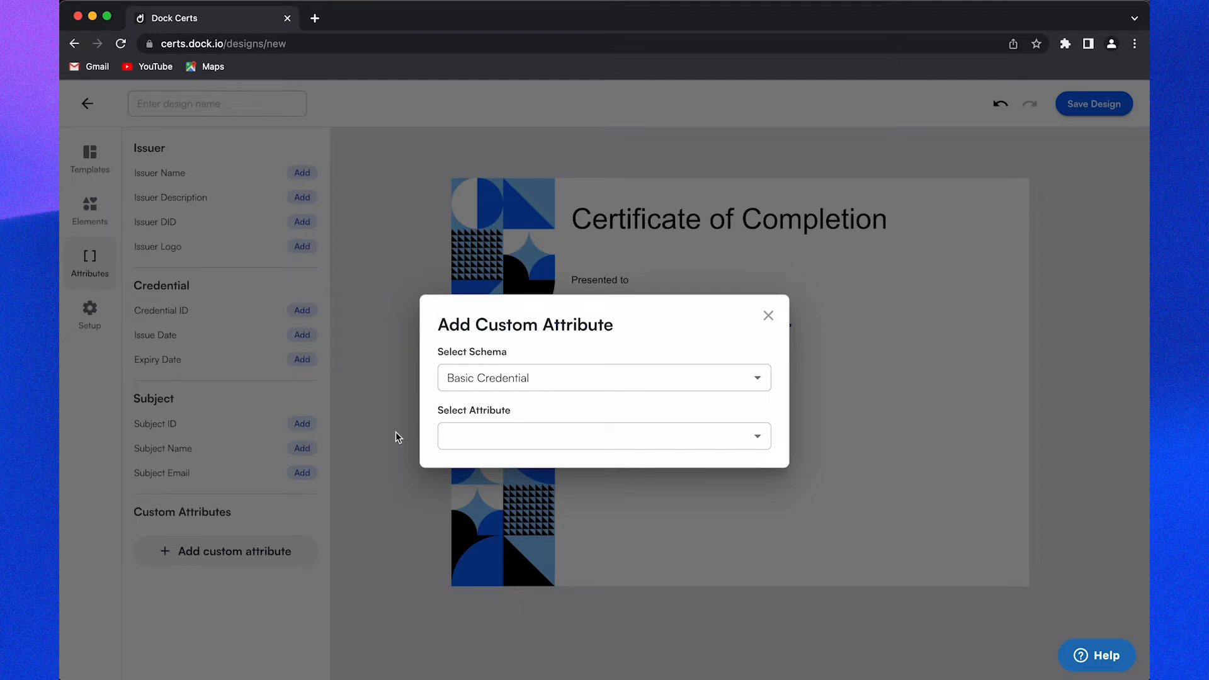
click(515, 377)
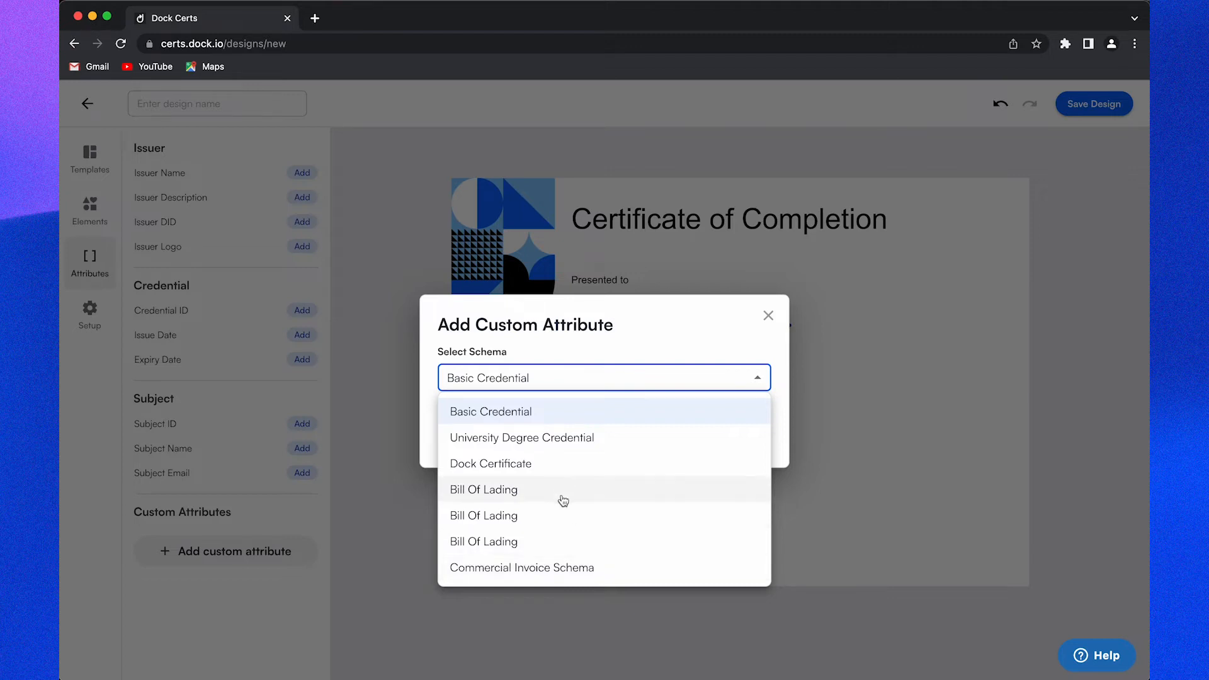
click(567, 469)
click(588, 436)
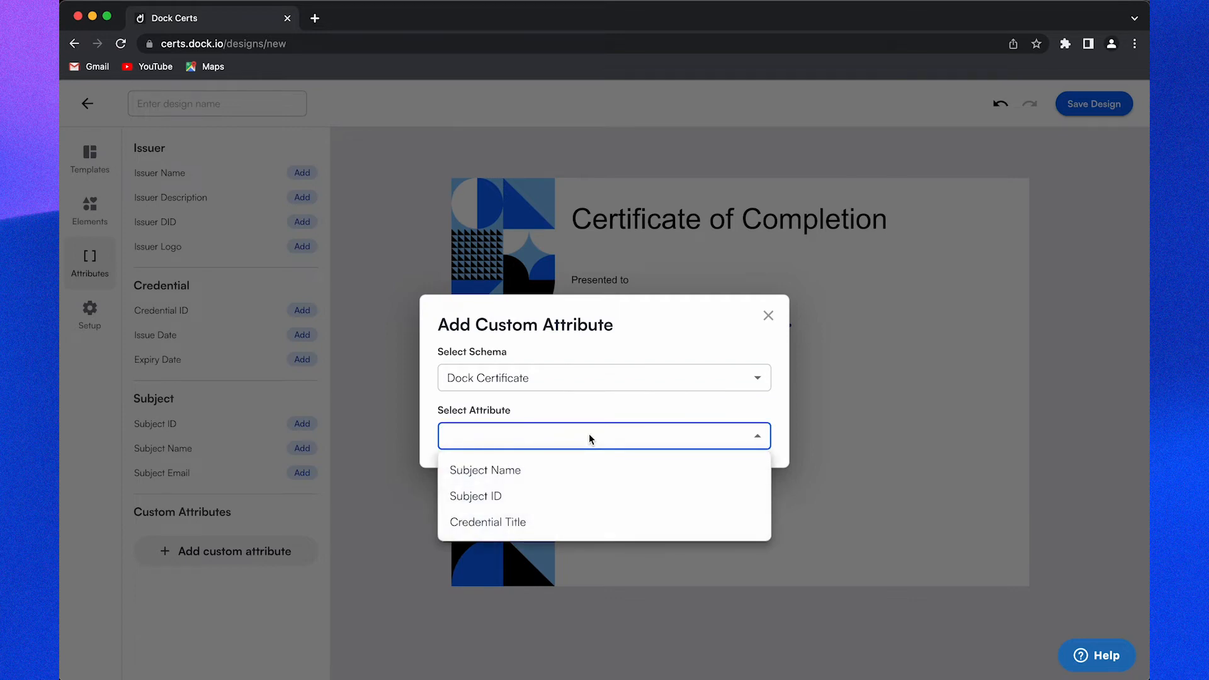
click(600, 529)
drag(772, 391, 710, 391)
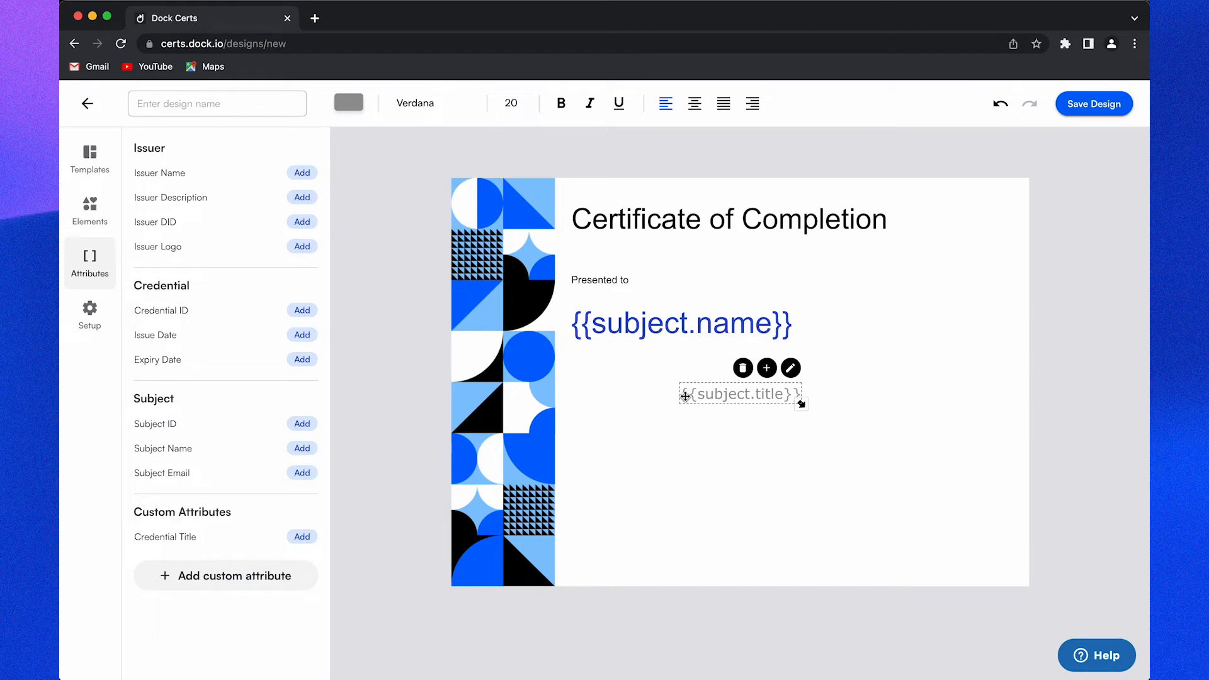
Step: Type 'For completing the course ' before the {{subject.title}} placeholder
triple_click(685, 396)
click(683, 397)
text(For )
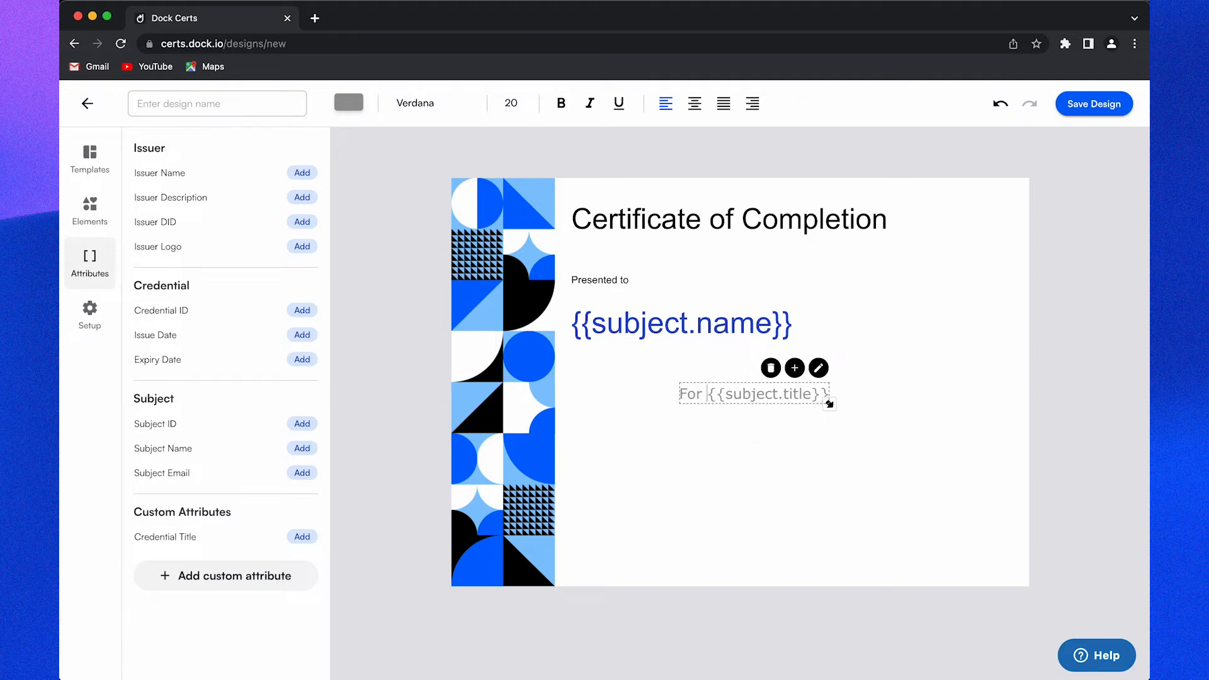
text(completing the course)
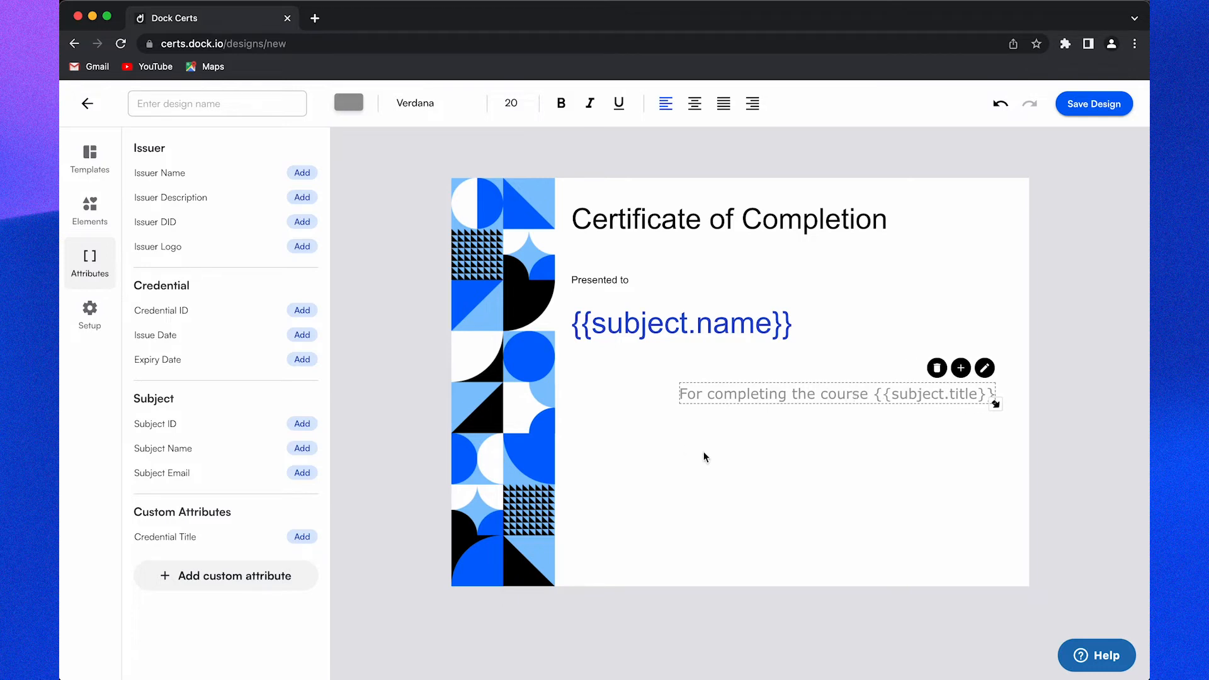
key(ctrl+a)
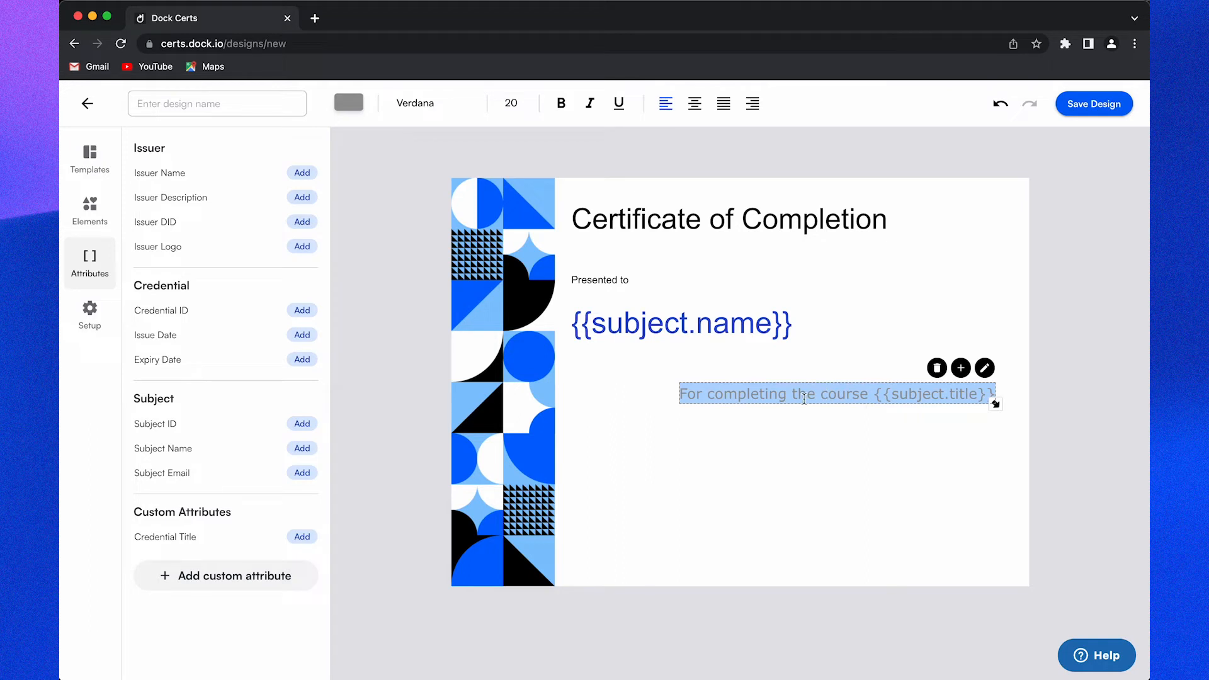
Step: Set the course line to black #000000 Arial size 14, left-aligned and widened
click(348, 101)
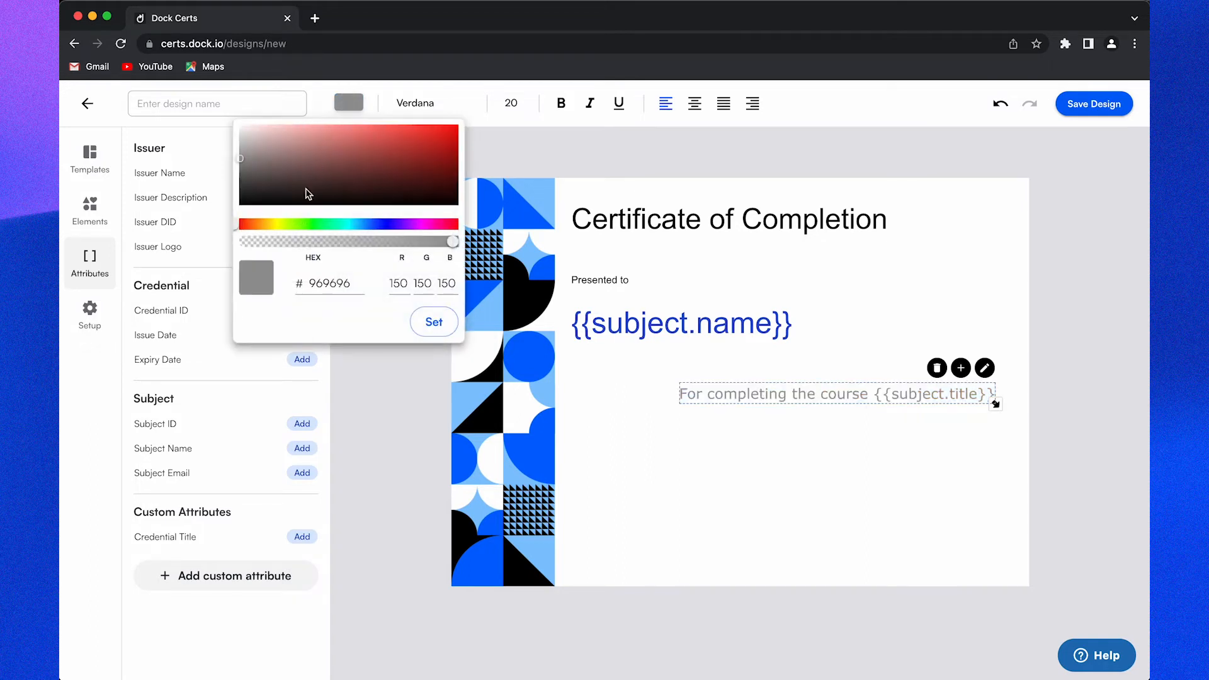
drag(247, 202, 222, 217)
click(447, 320)
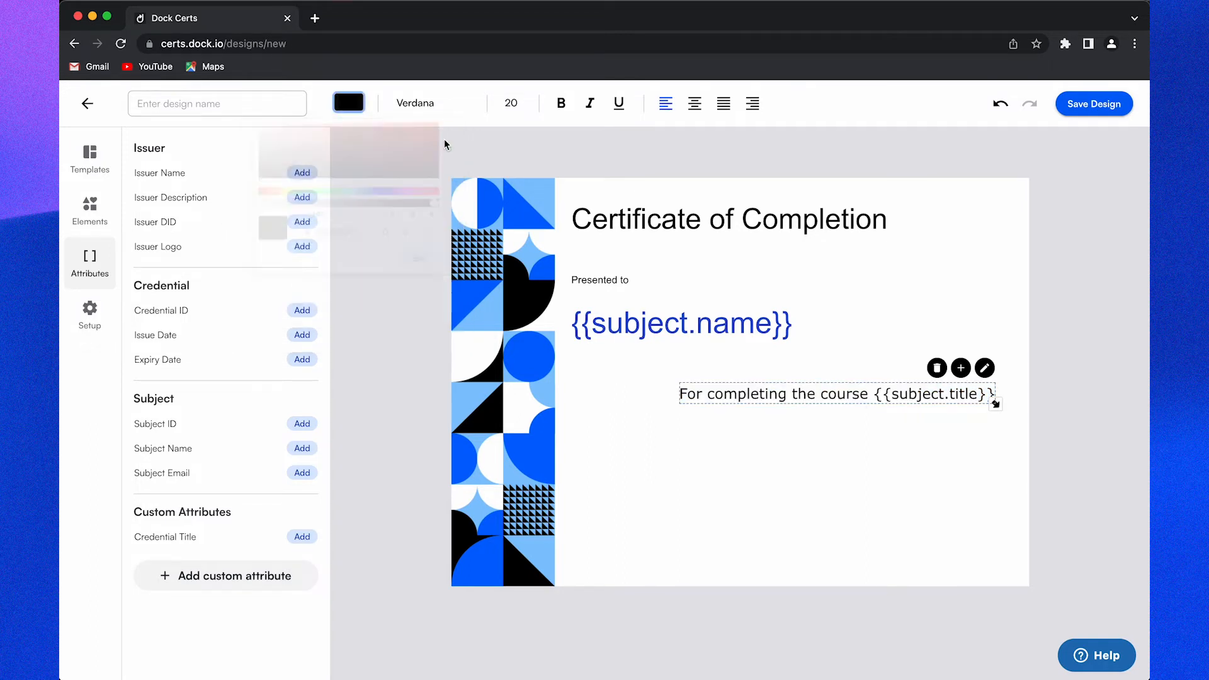
click(438, 103)
click(430, 132)
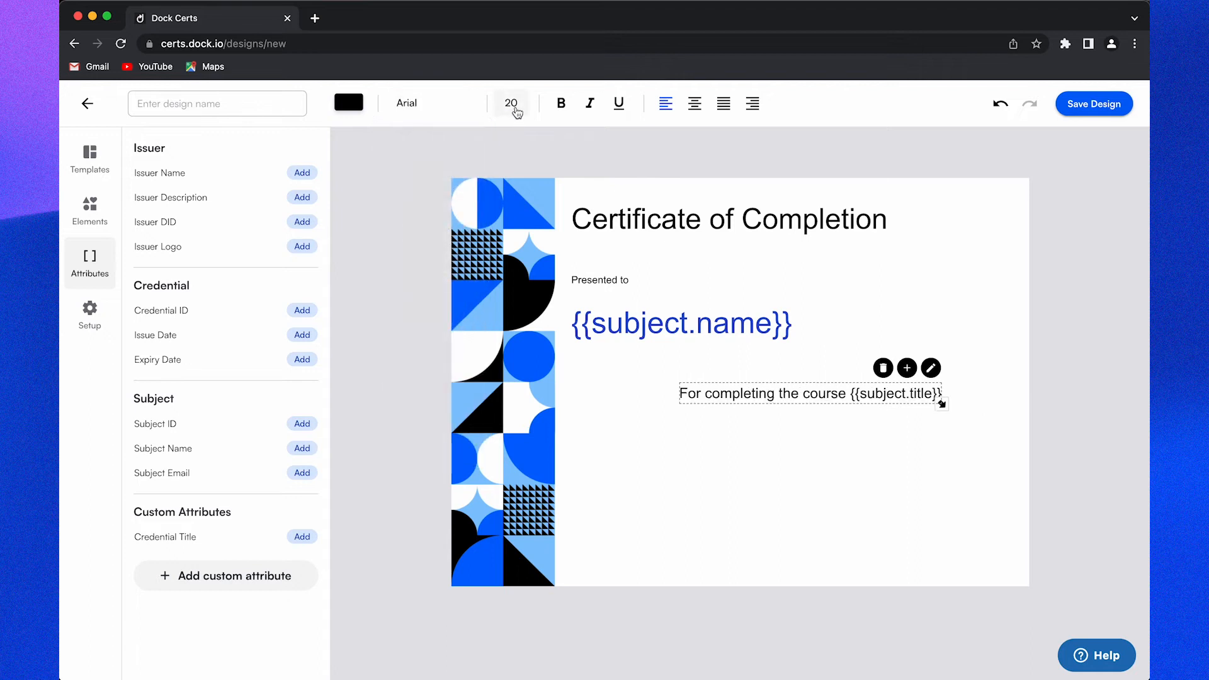
click(514, 107)
click(513, 272)
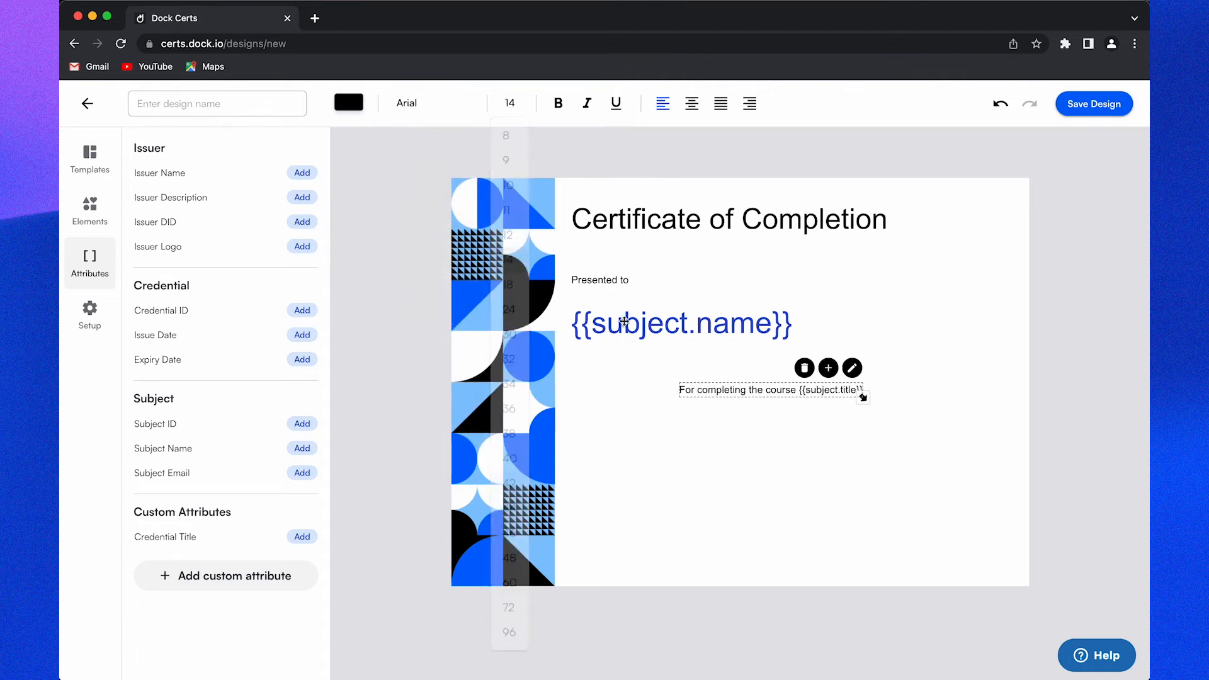
drag(725, 395, 620, 375)
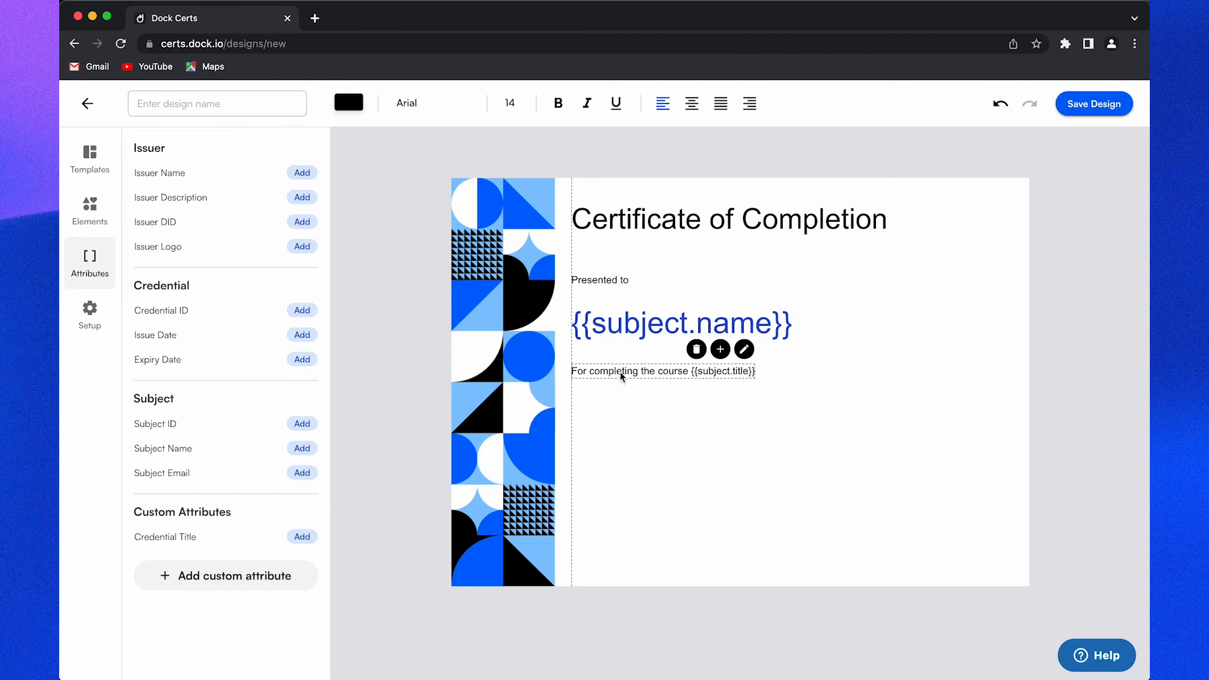
drag(754, 380, 852, 378)
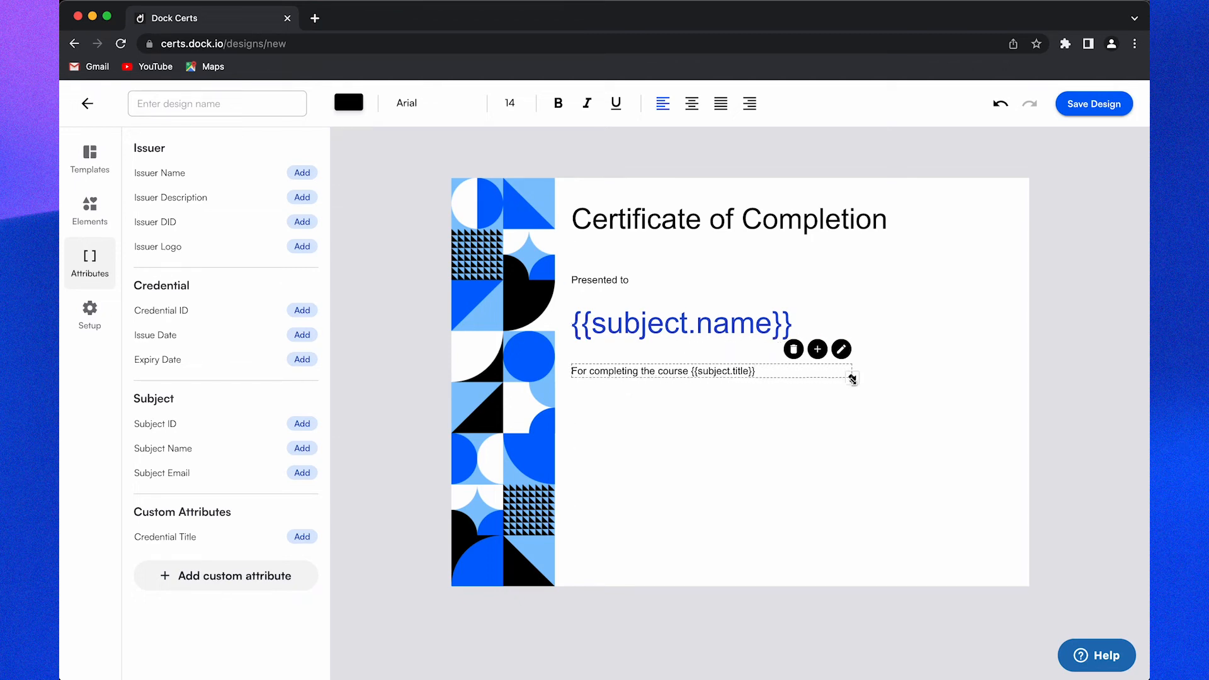
click(832, 410)
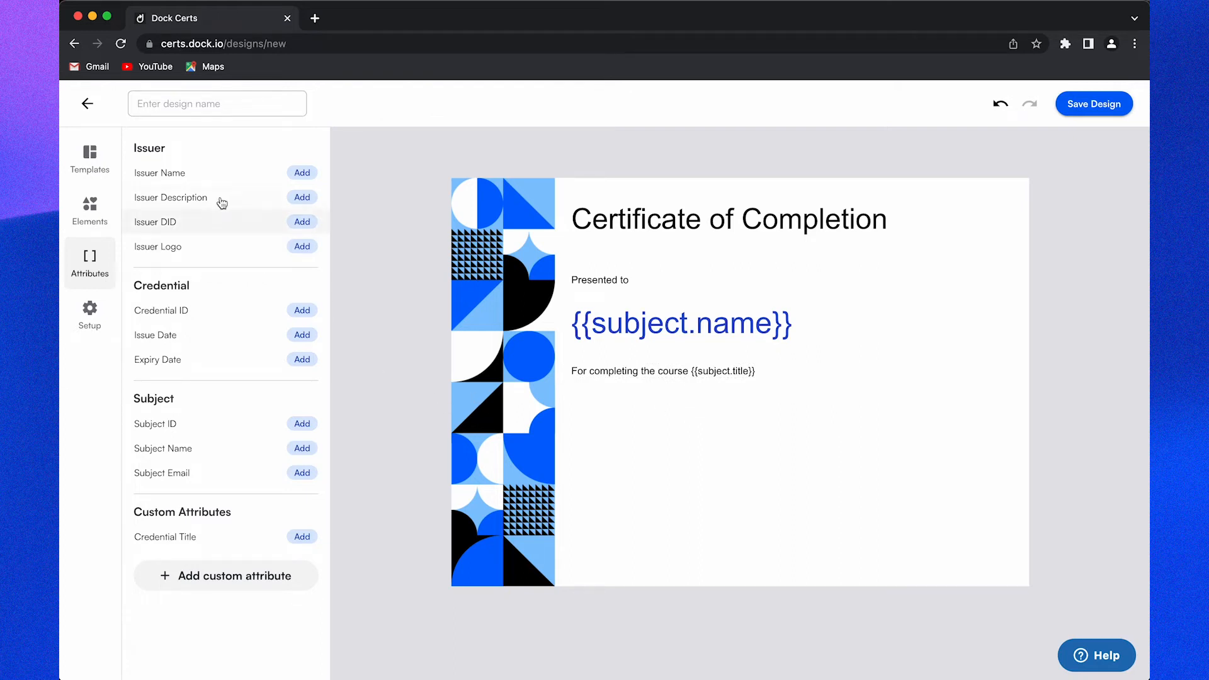
Step: Place an Issuer Name placeholder, type 'Issued by', then delete the mistaken element
drag(200, 175, 747, 413)
triple_click(702, 413)
text(Issued by)
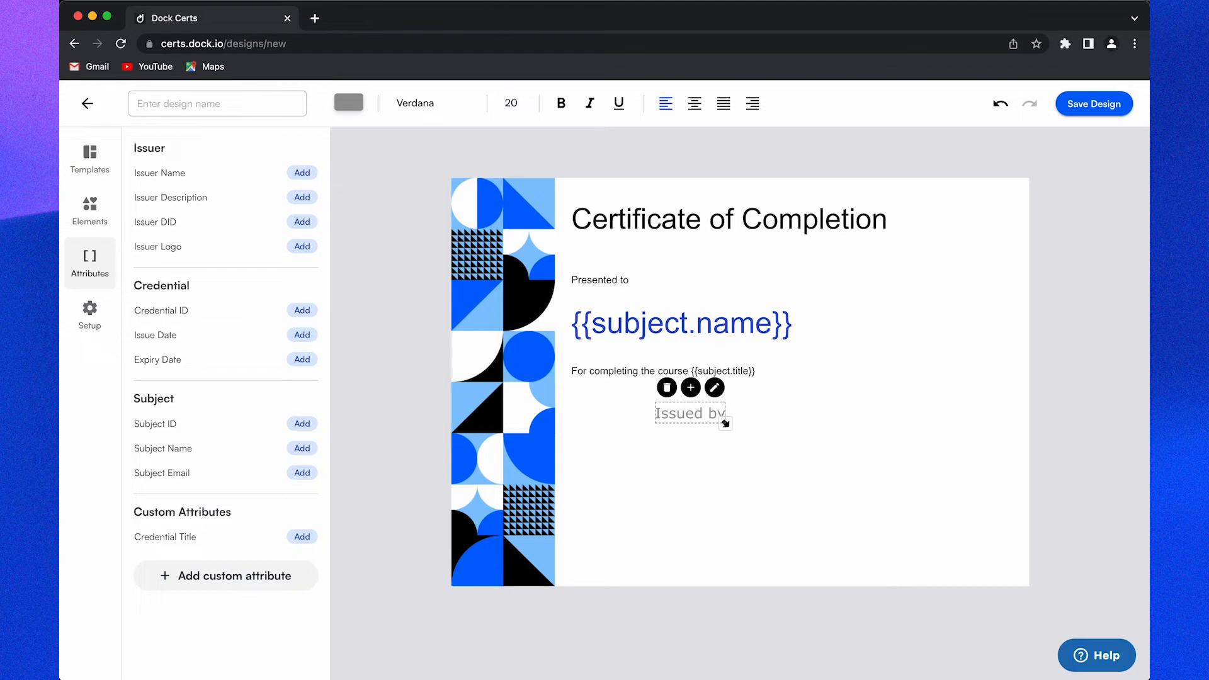
click(667, 388)
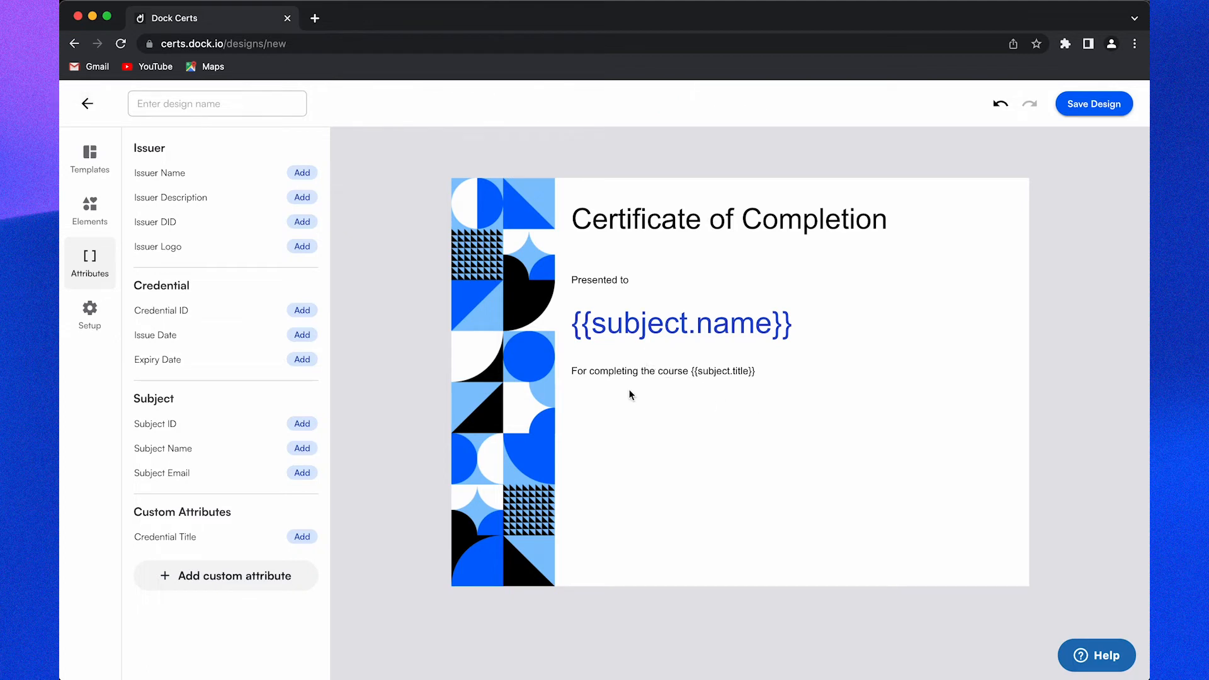
Step: Re-add {{issuer.name}} below the course line, prefix 'Issued by ', and align it left
click(193, 179)
drag(746, 398, 745, 417)
double_click(745, 416)
click(745, 416)
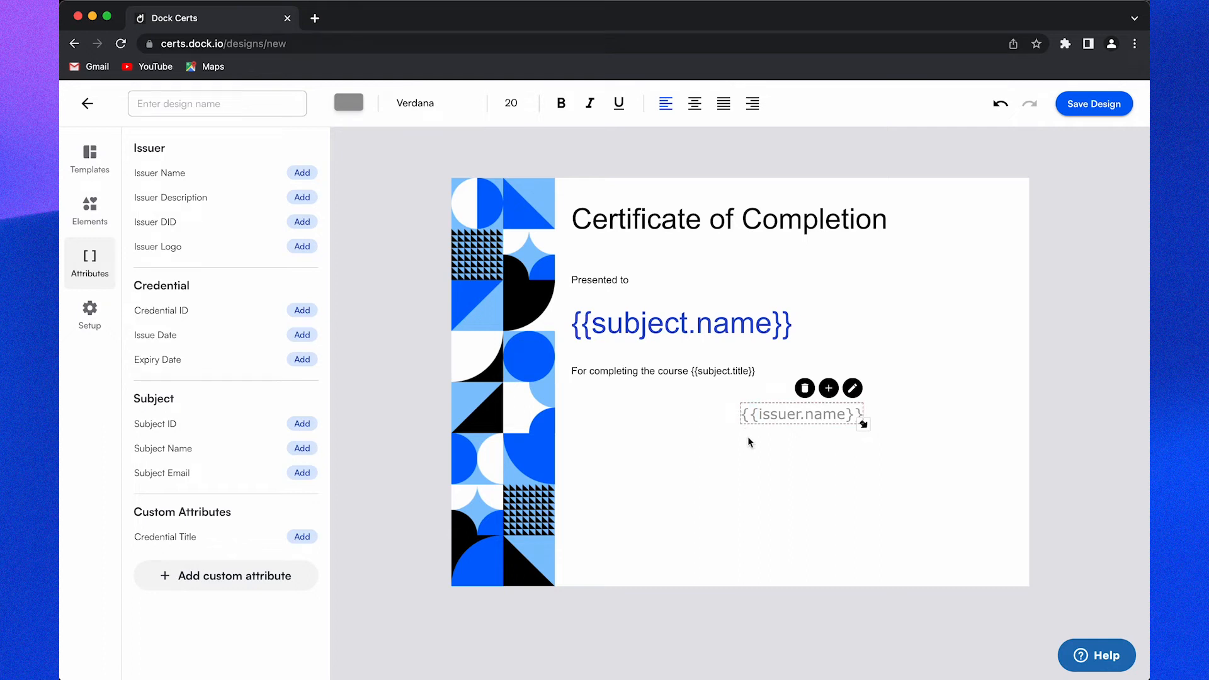
text(Isueed)
key(BackSpace)
key(BackSpace)
key(BackSpace)
key(BackSpace)
text(sued by)
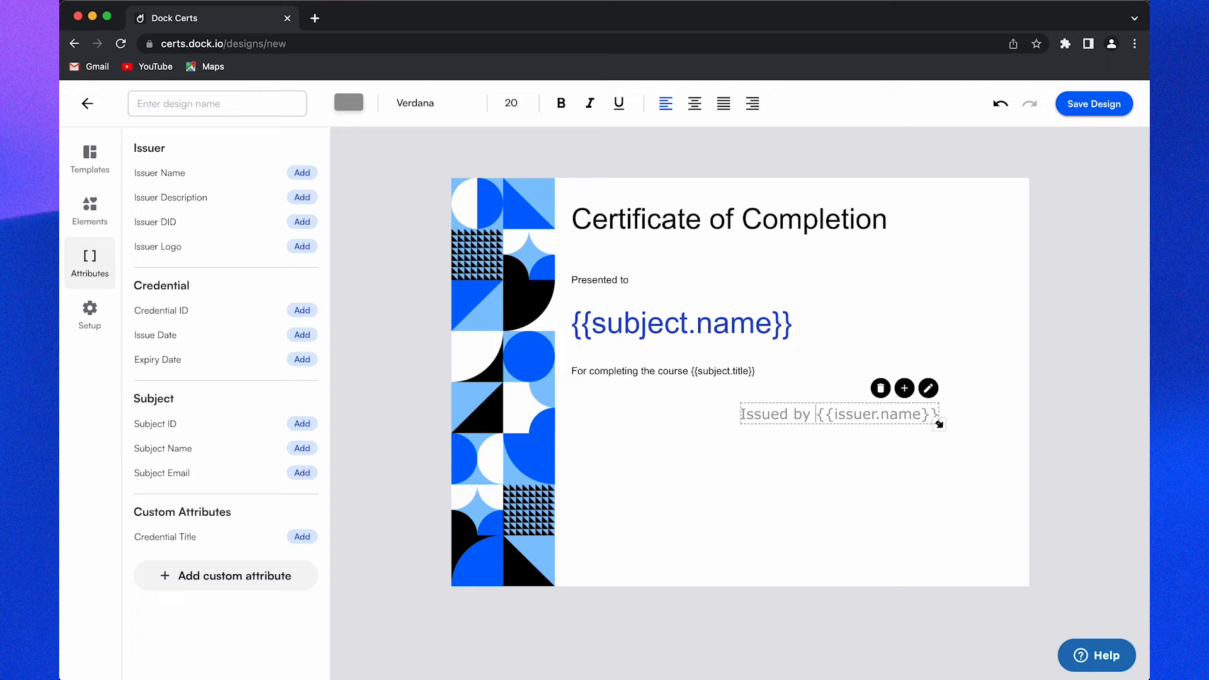
click(776, 501)
drag(820, 418, 651, 413)
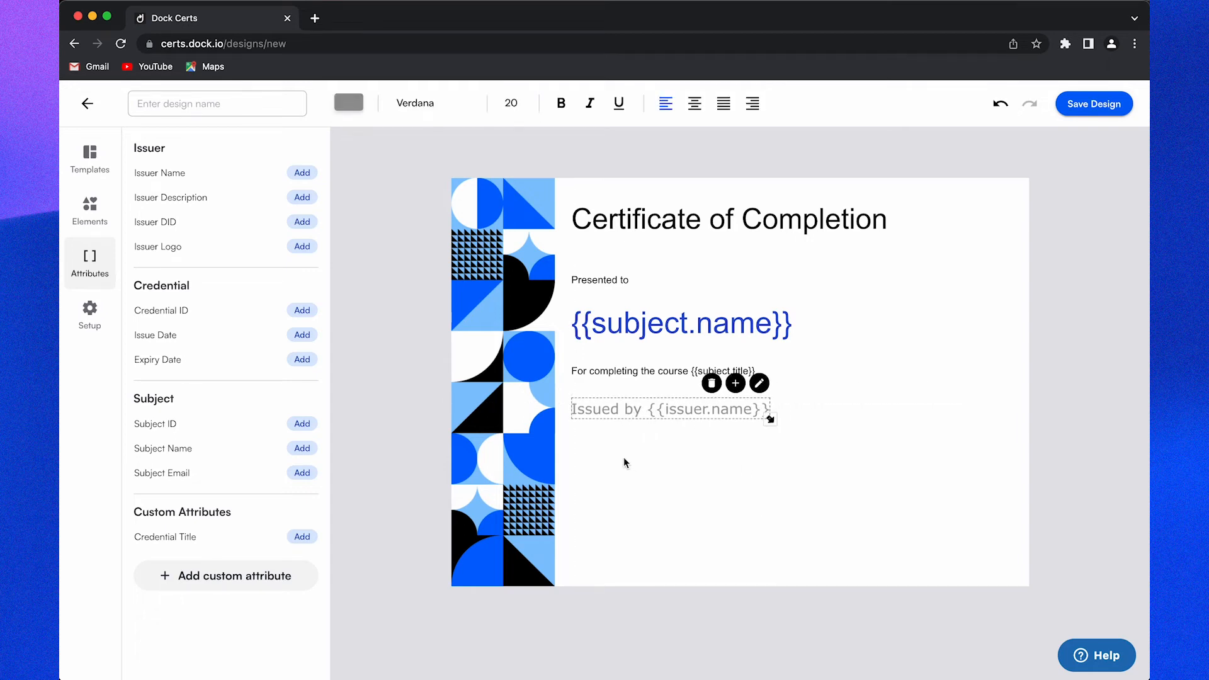
click(183, 335)
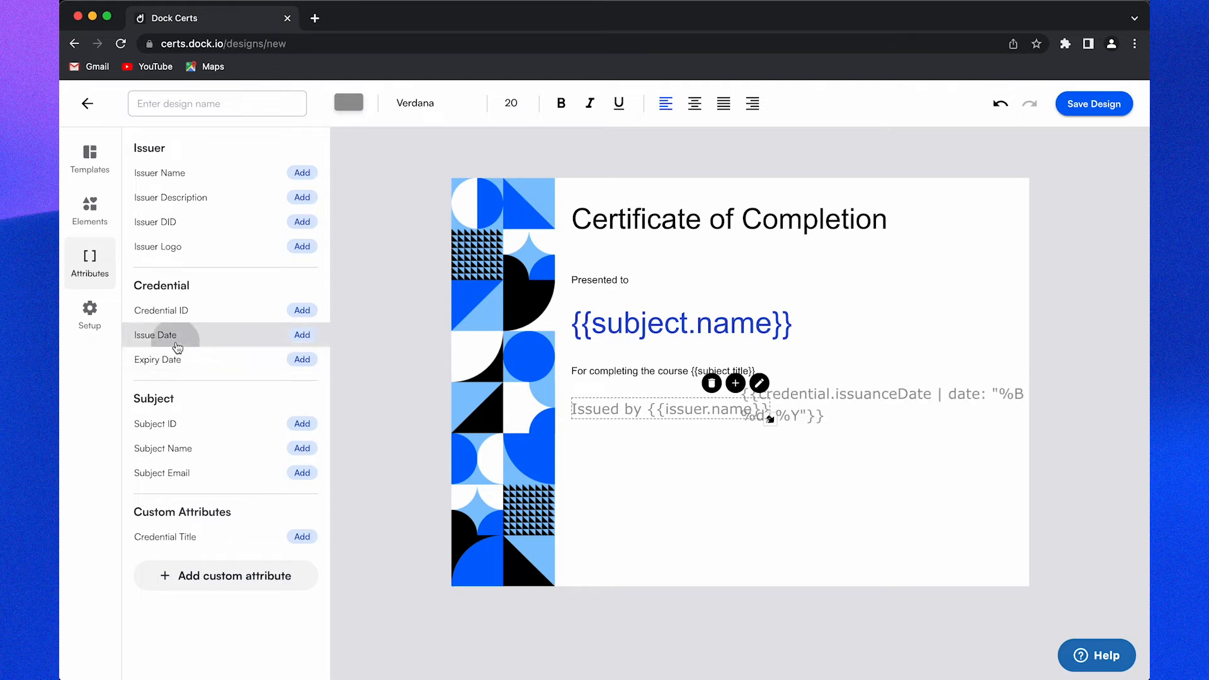
Step: Reposition and widen the issue-date placeholder box so it fits on one line
drag(818, 409, 736, 491)
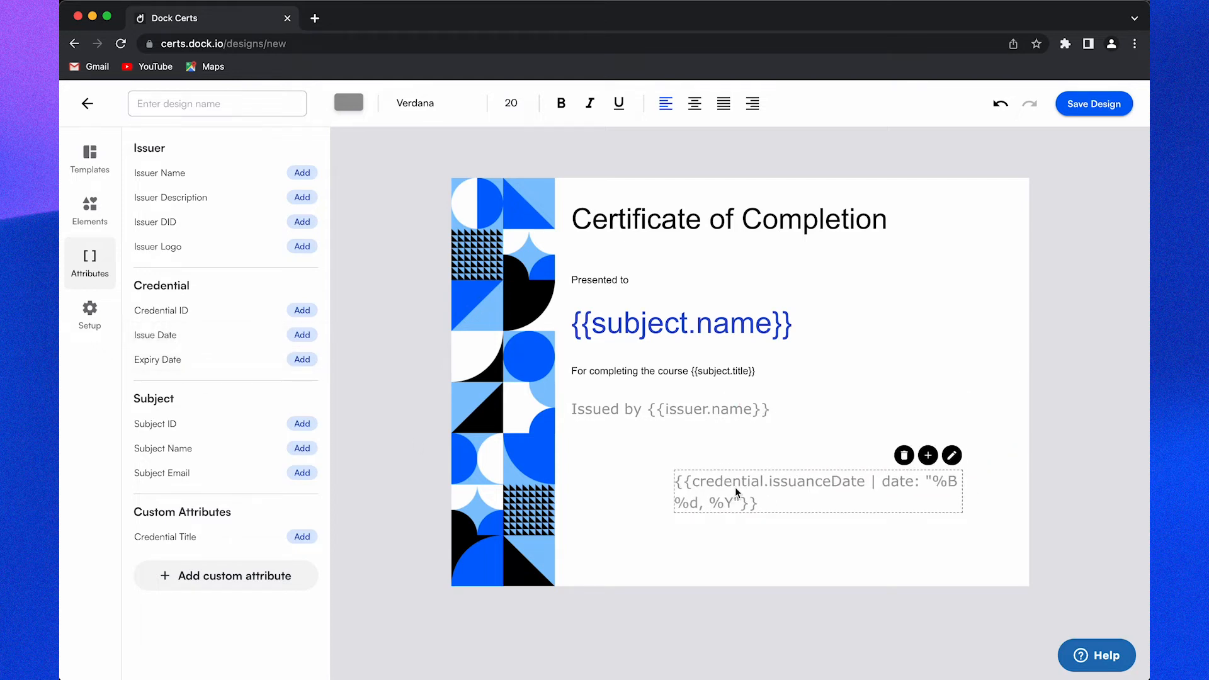
drag(962, 501, 1030, 507)
drag(726, 489, 686, 478)
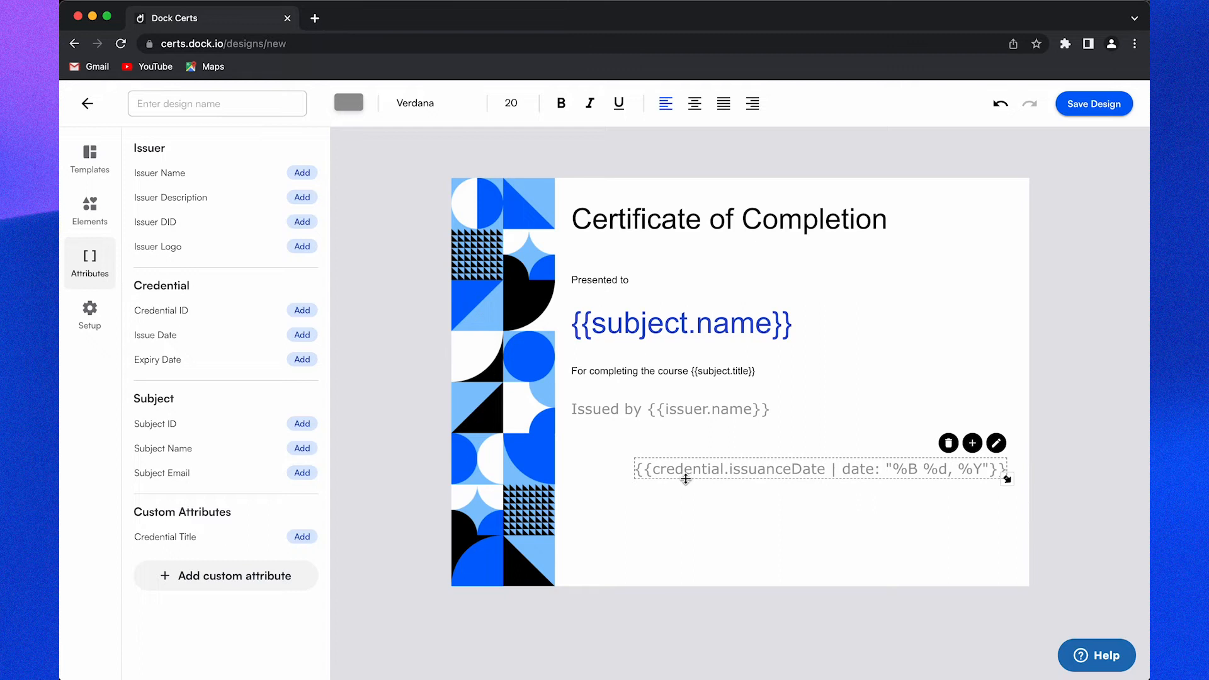
double_click(674, 468)
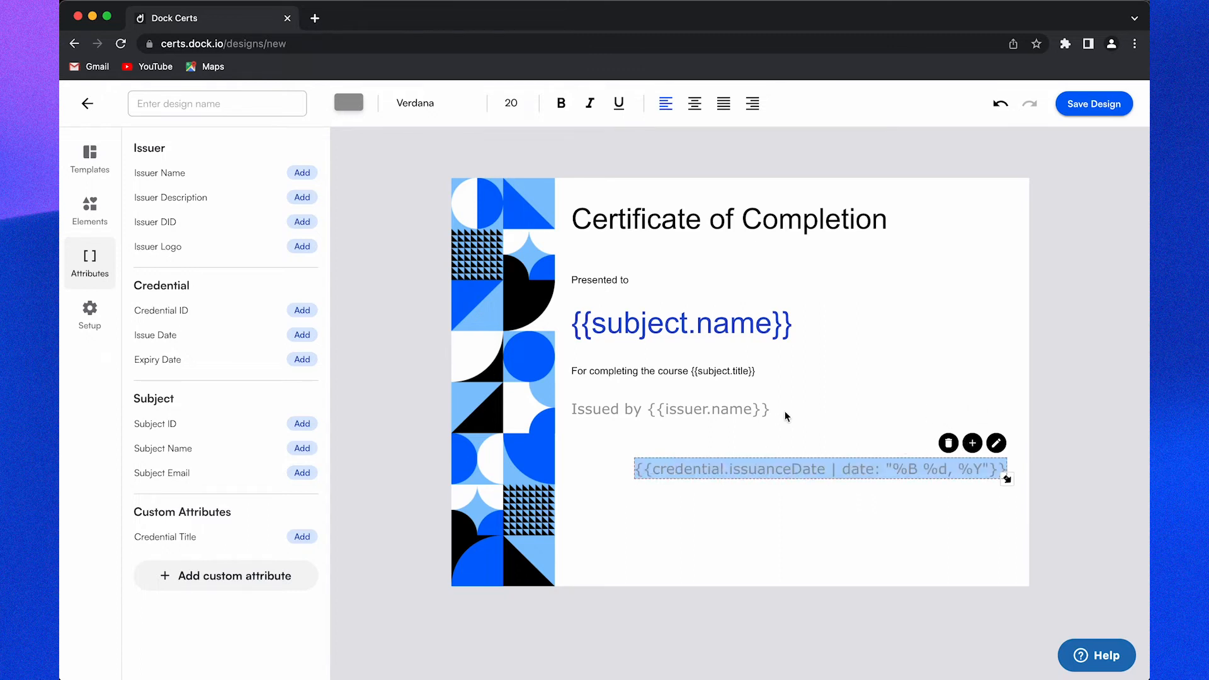
click(858, 486)
Step: Widen the Issued by line and delete the duplicate issuance-date placeholder box
click(762, 407)
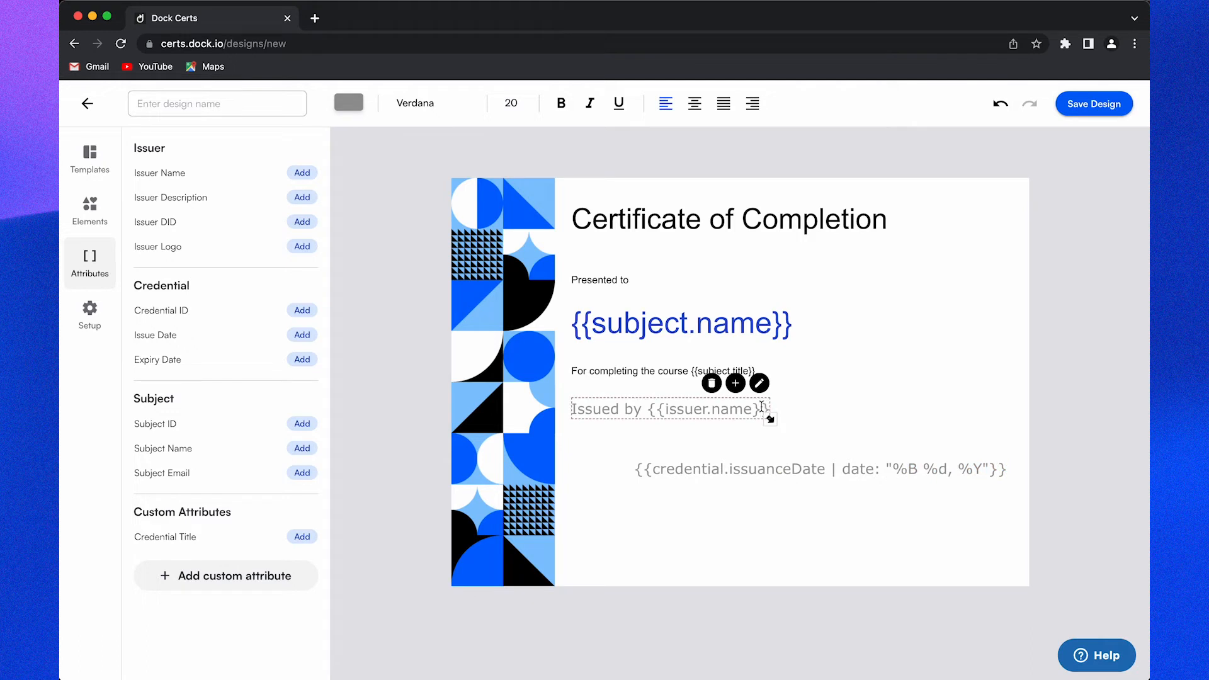
drag(770, 419, 1026, 440)
click(812, 469)
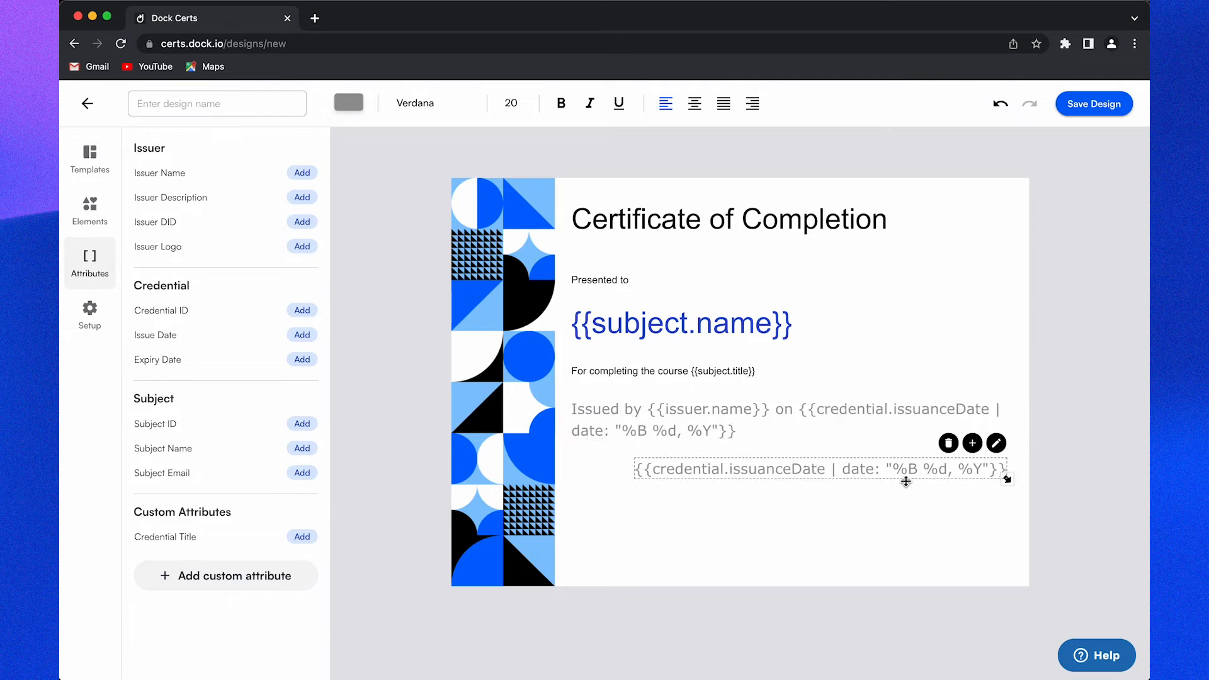
click(948, 444)
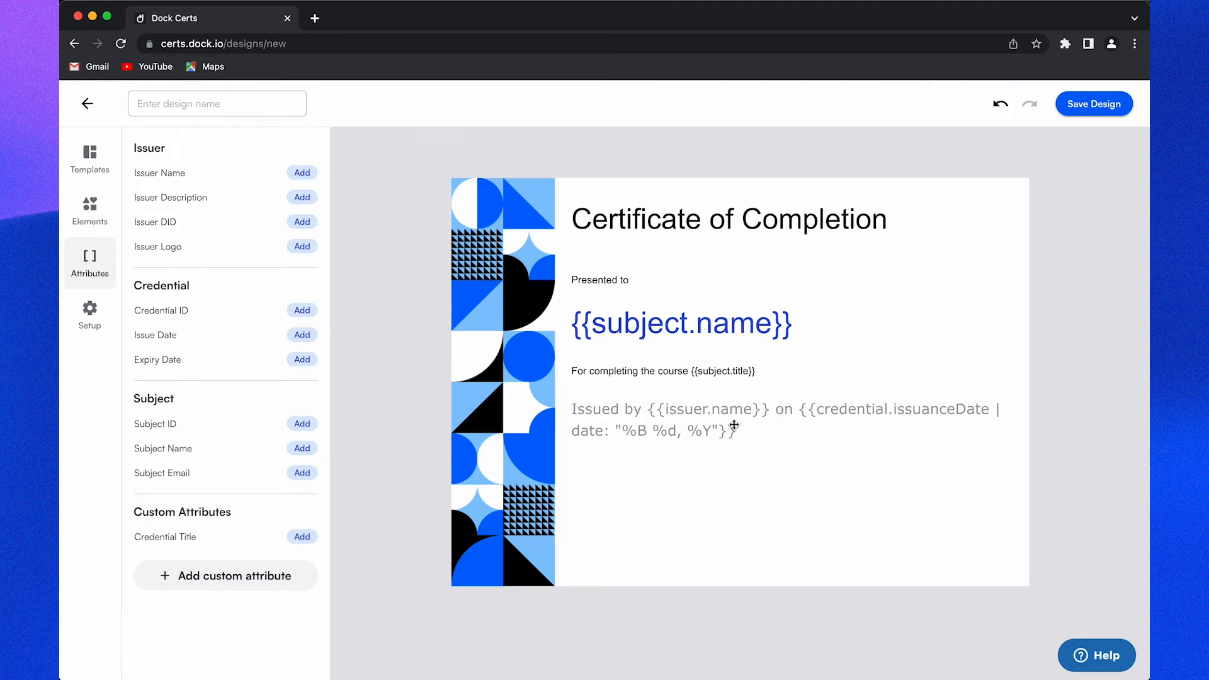
click(701, 428)
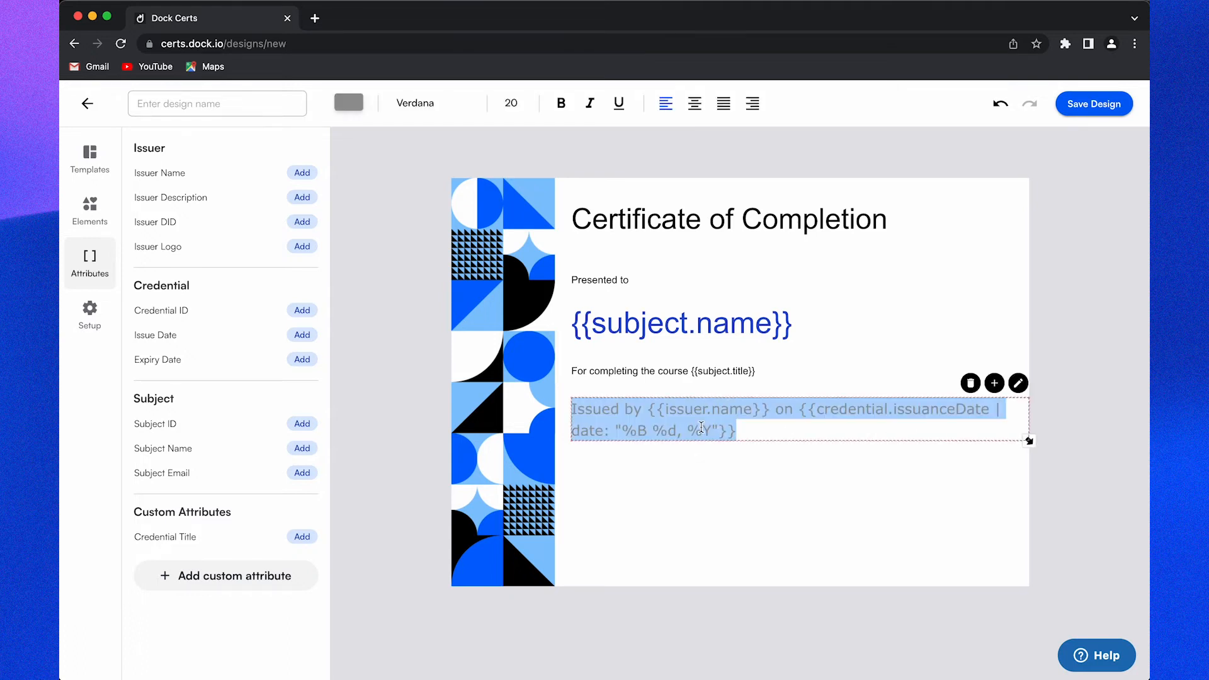
Step: Style the Issued by line as black #000000, Arial, size 14
click(351, 104)
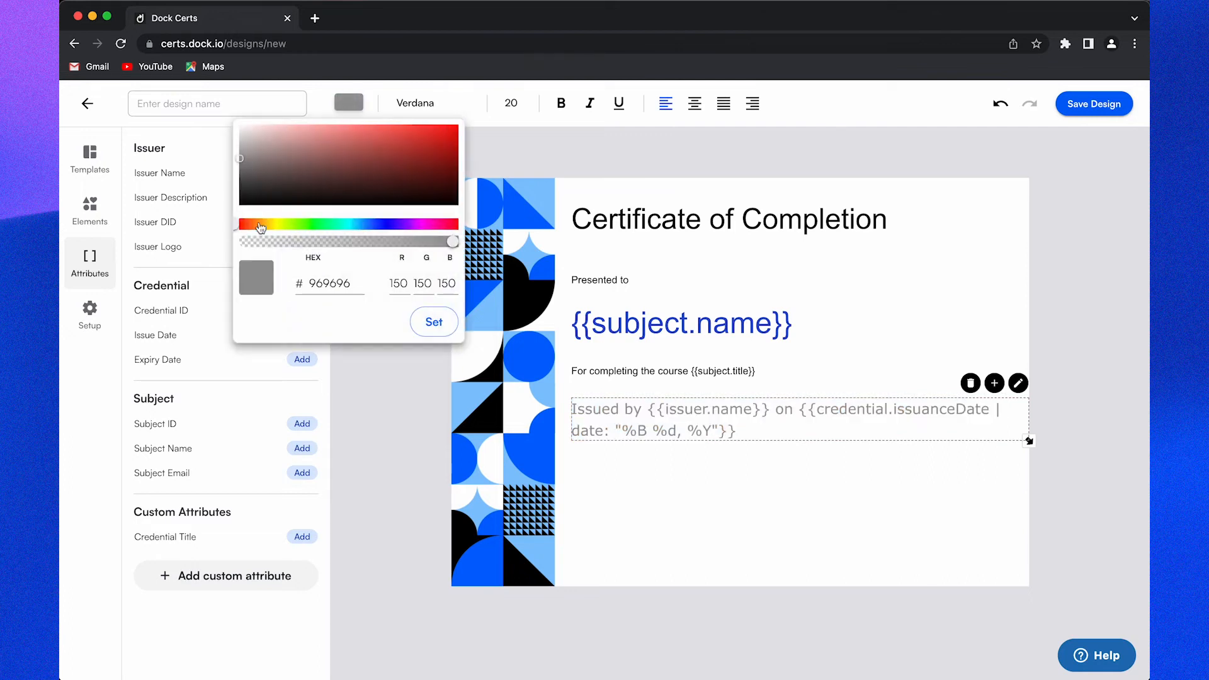
click(241, 205)
click(434, 323)
click(415, 103)
click(418, 131)
click(508, 102)
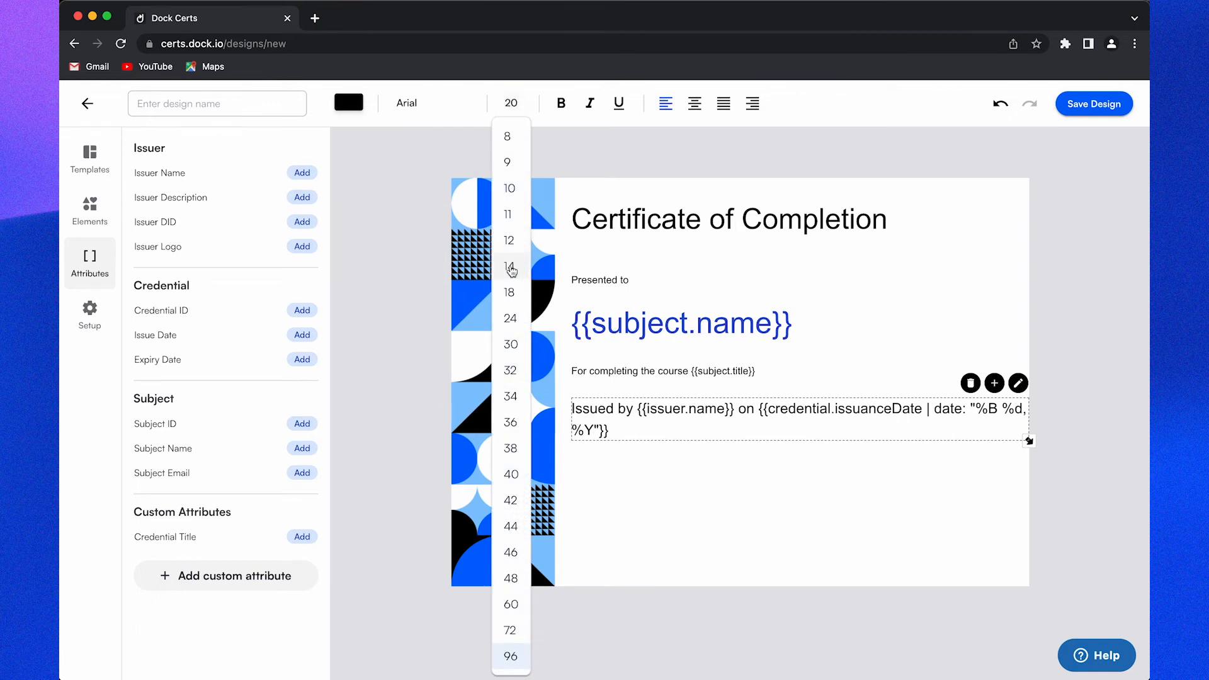
click(509, 265)
click(694, 498)
Step: Line up Issued by, course, Presented to and title text along one left margin
drag(636, 397, 583, 372)
drag(603, 329, 599, 329)
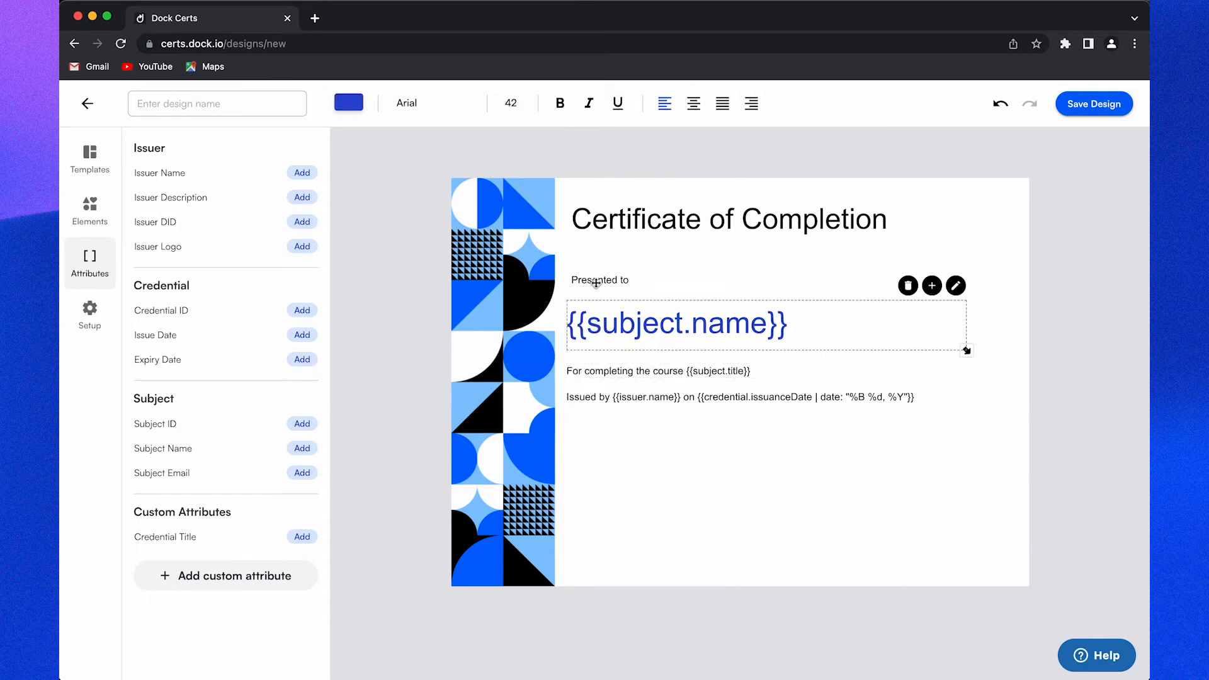
drag(595, 281, 590, 281)
drag(607, 228, 603, 228)
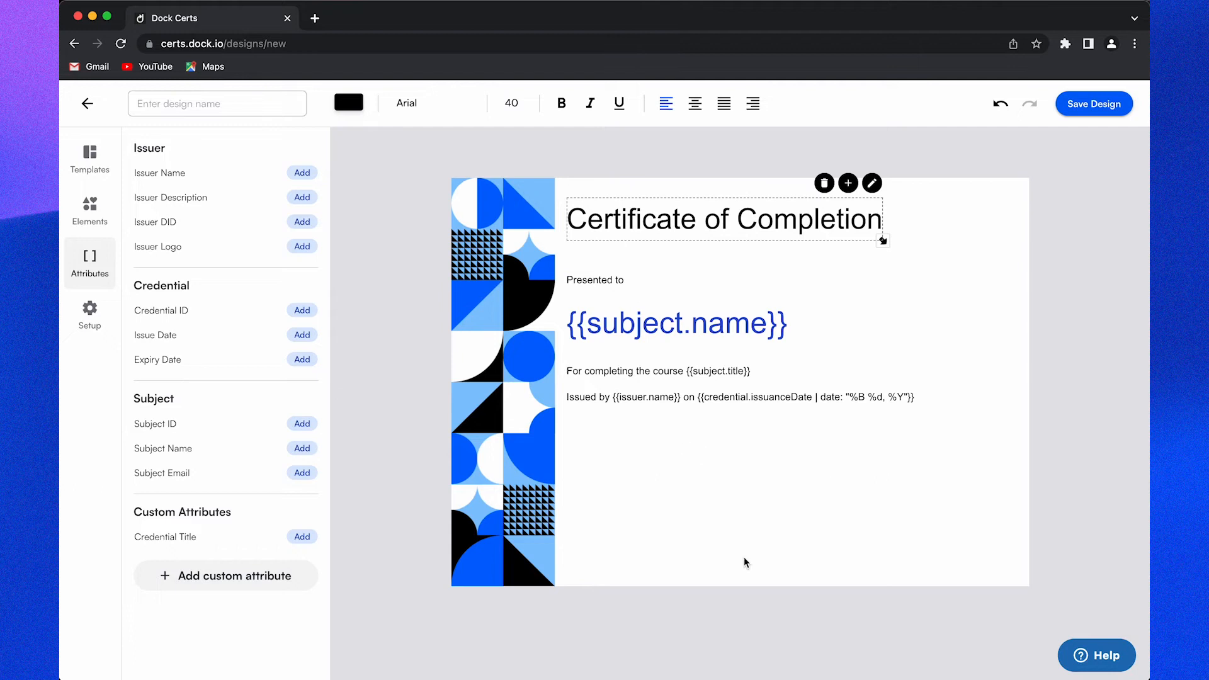
click(737, 541)
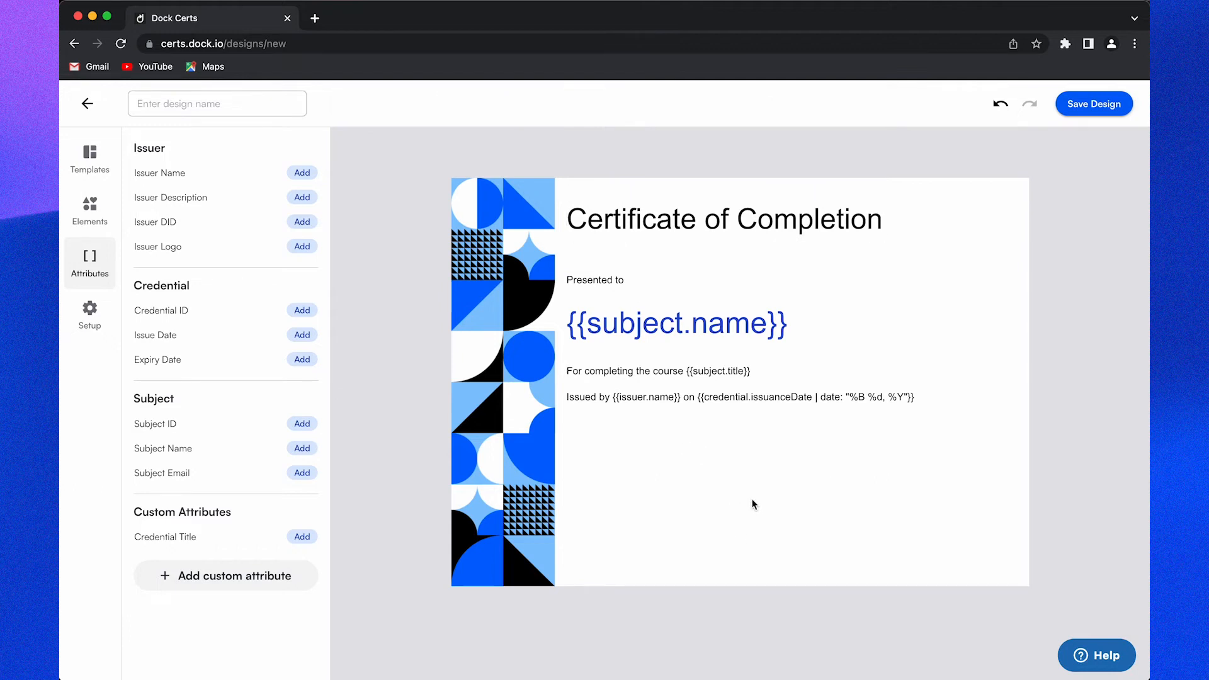
click(90, 211)
Step: Insert Dock wordmark.png and place it in the certificate's bottom-left corner
click(201, 188)
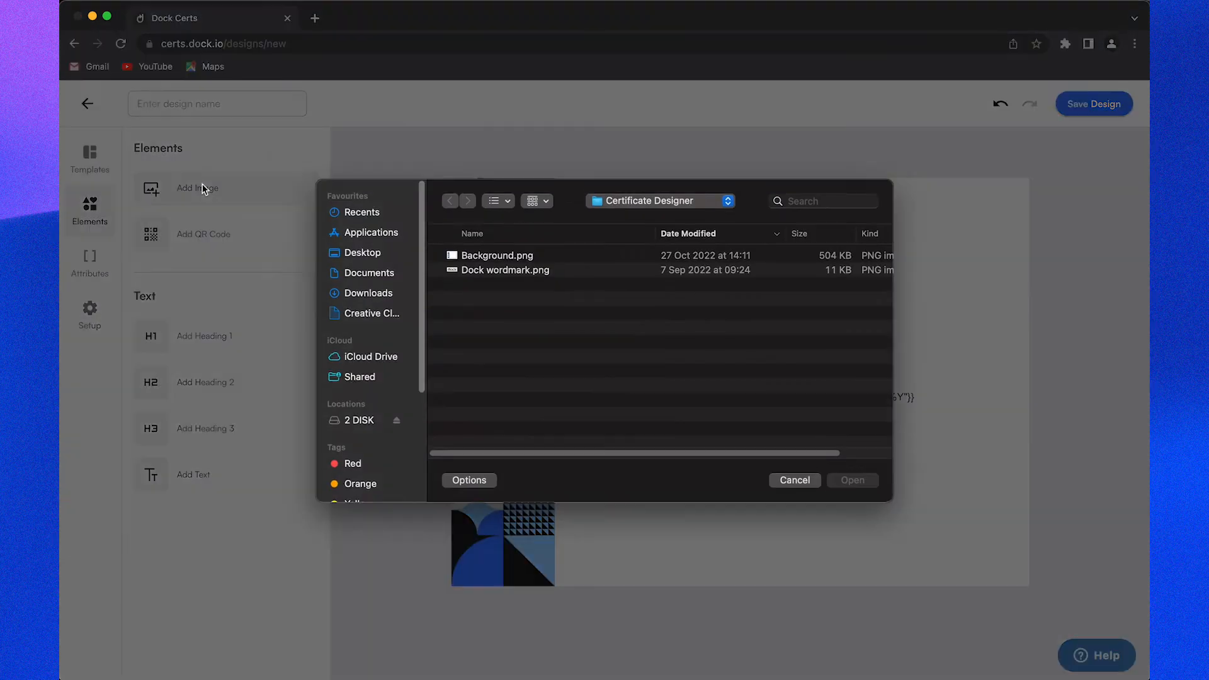
double_click(497, 270)
drag(795, 396, 588, 560)
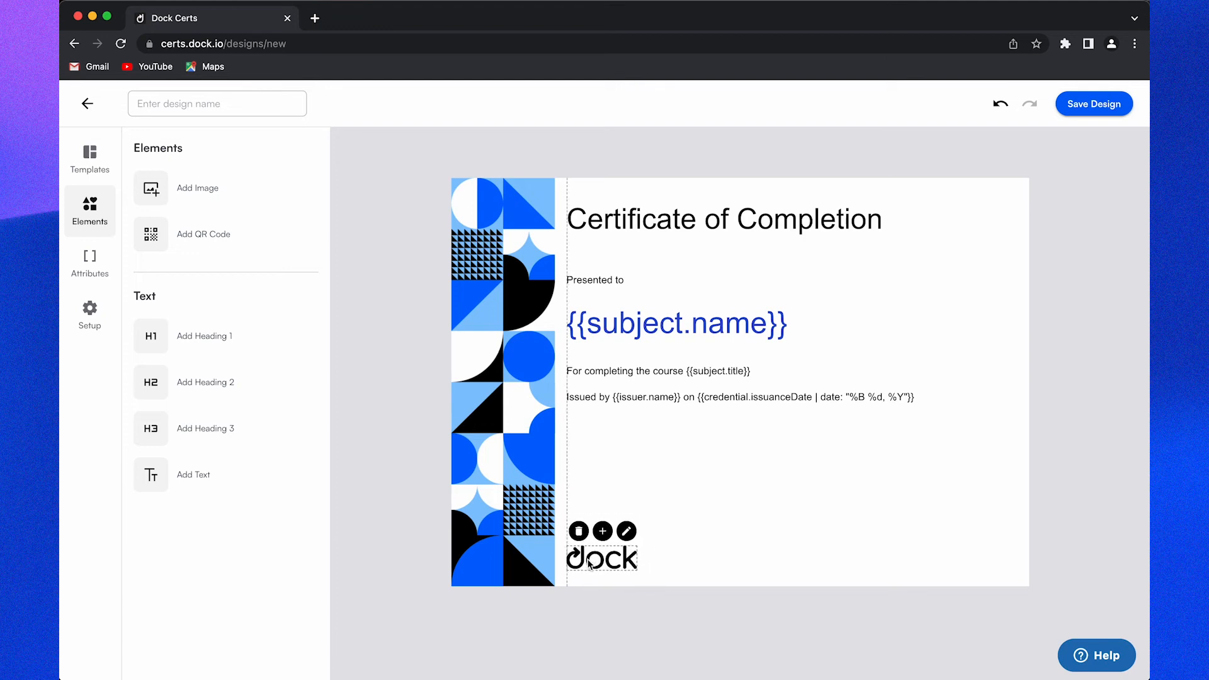
click(682, 478)
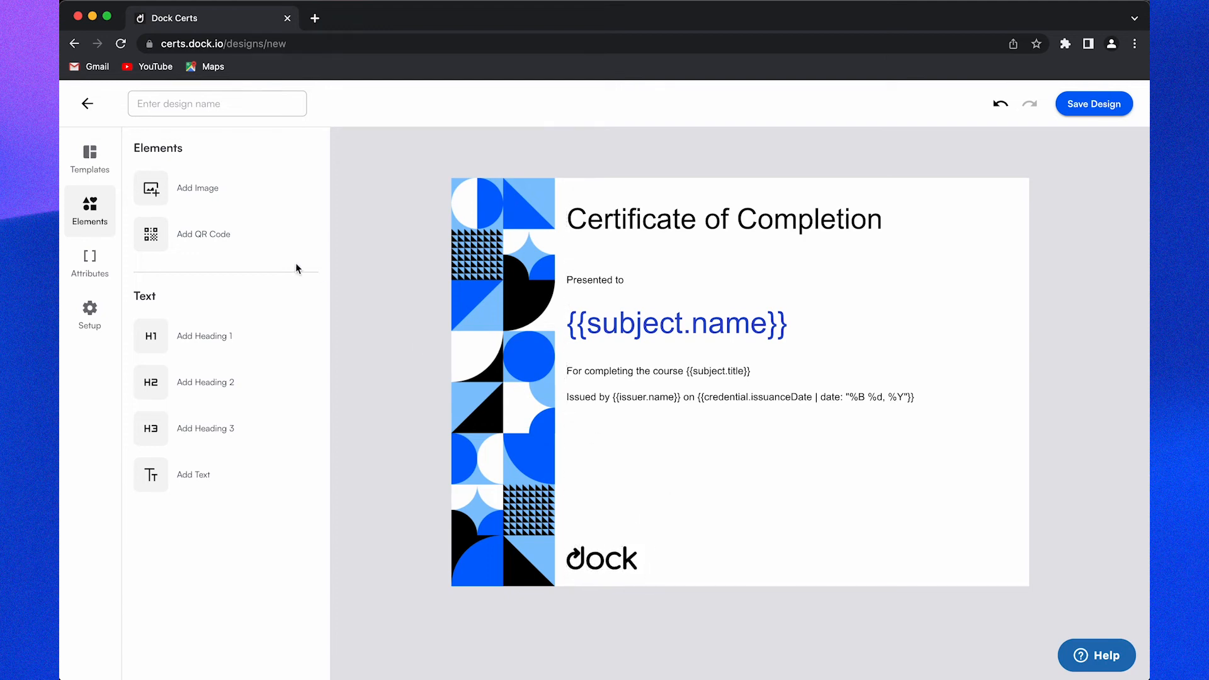
Step: Add a QR code and position it in the certificate's bottom-right corner
click(246, 247)
drag(760, 445, 830, 497)
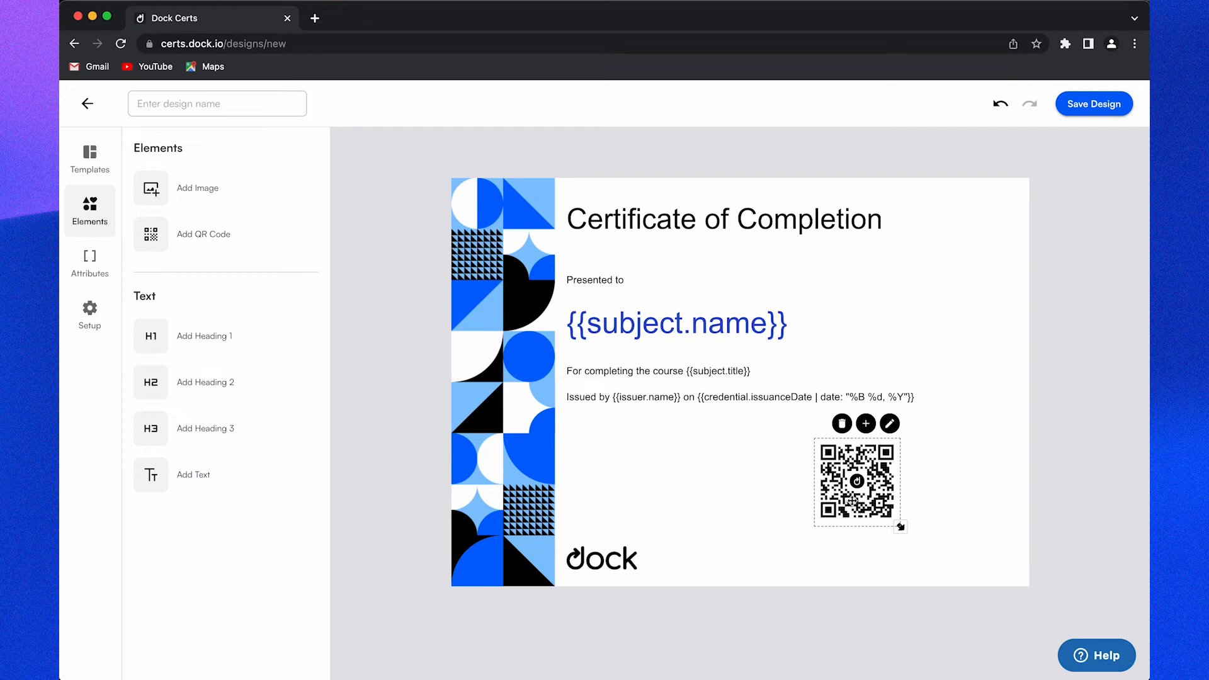
drag(852, 501, 1024, 585)
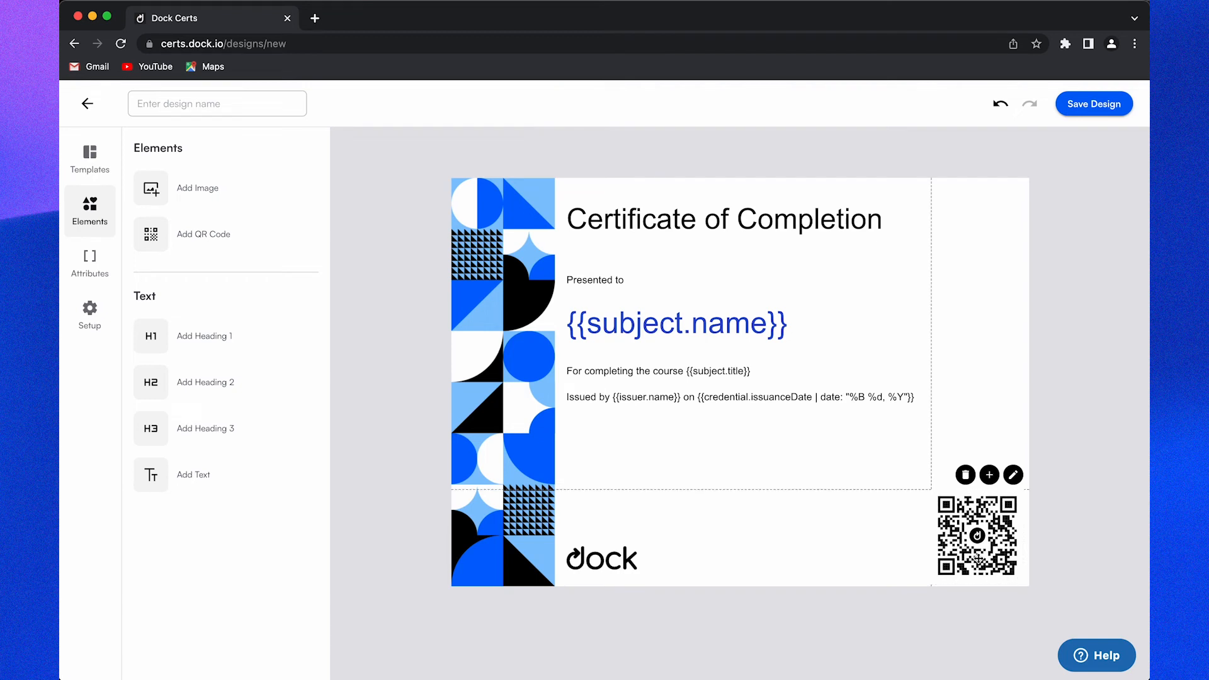
click(1091, 464)
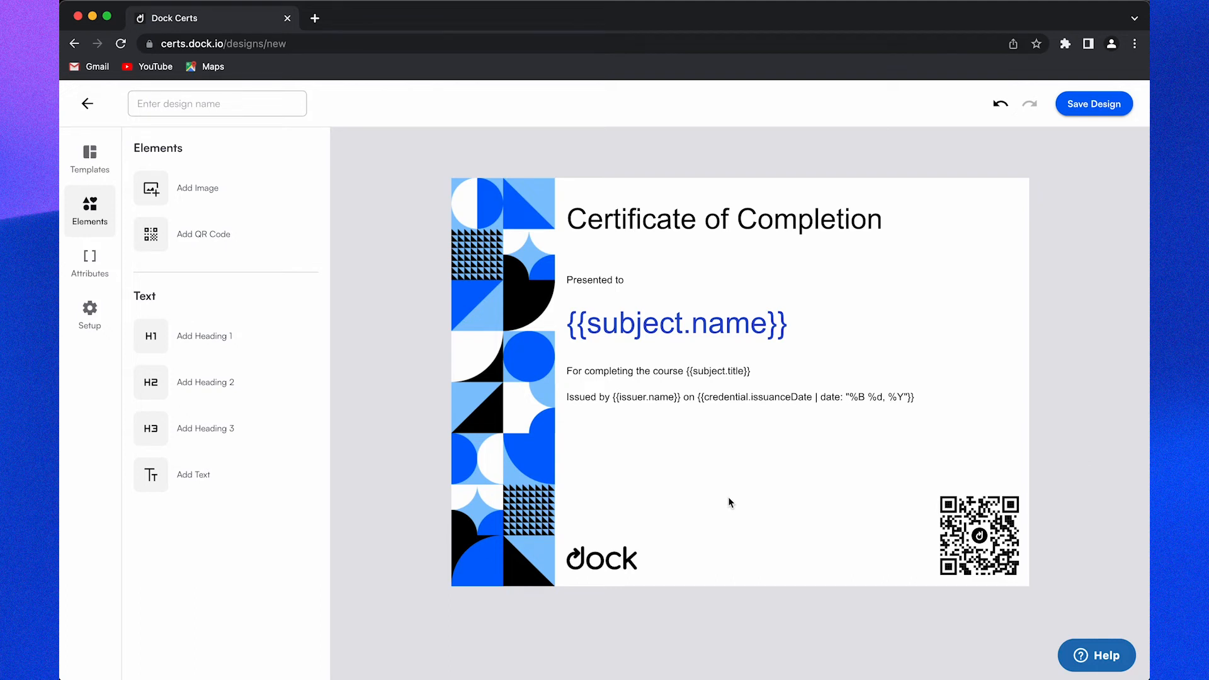
click(600, 280)
Step: Enlarge the Presented to and course lines to size 18
click(519, 111)
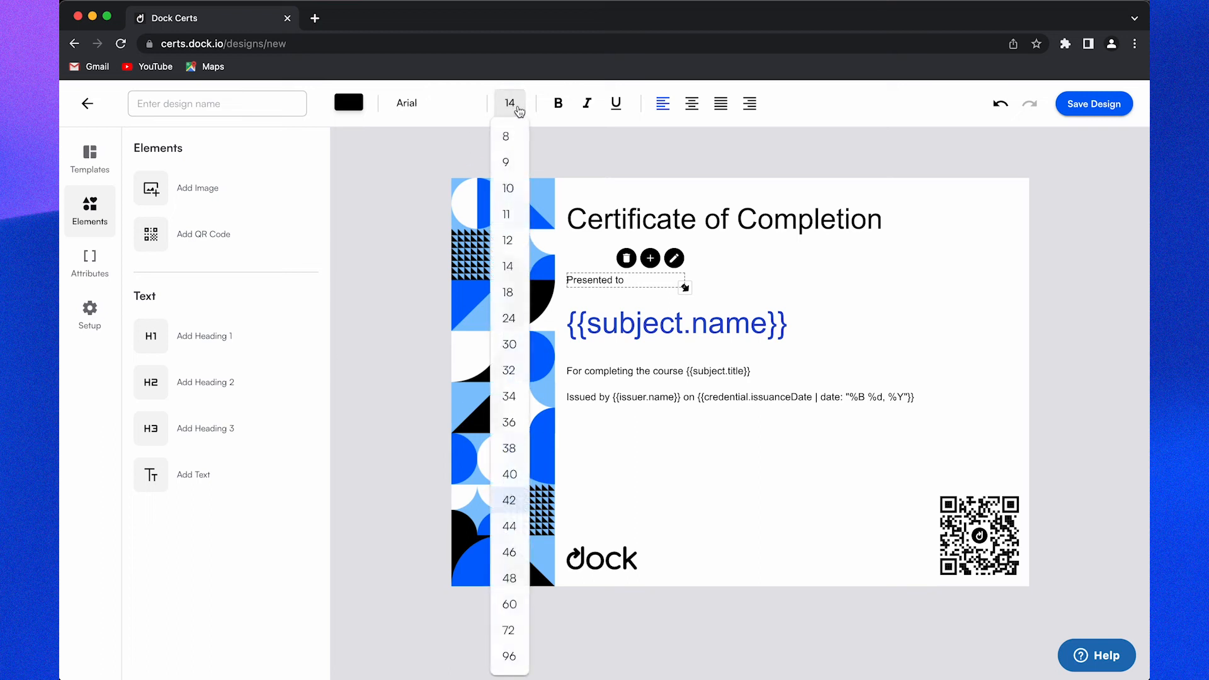
click(507, 293)
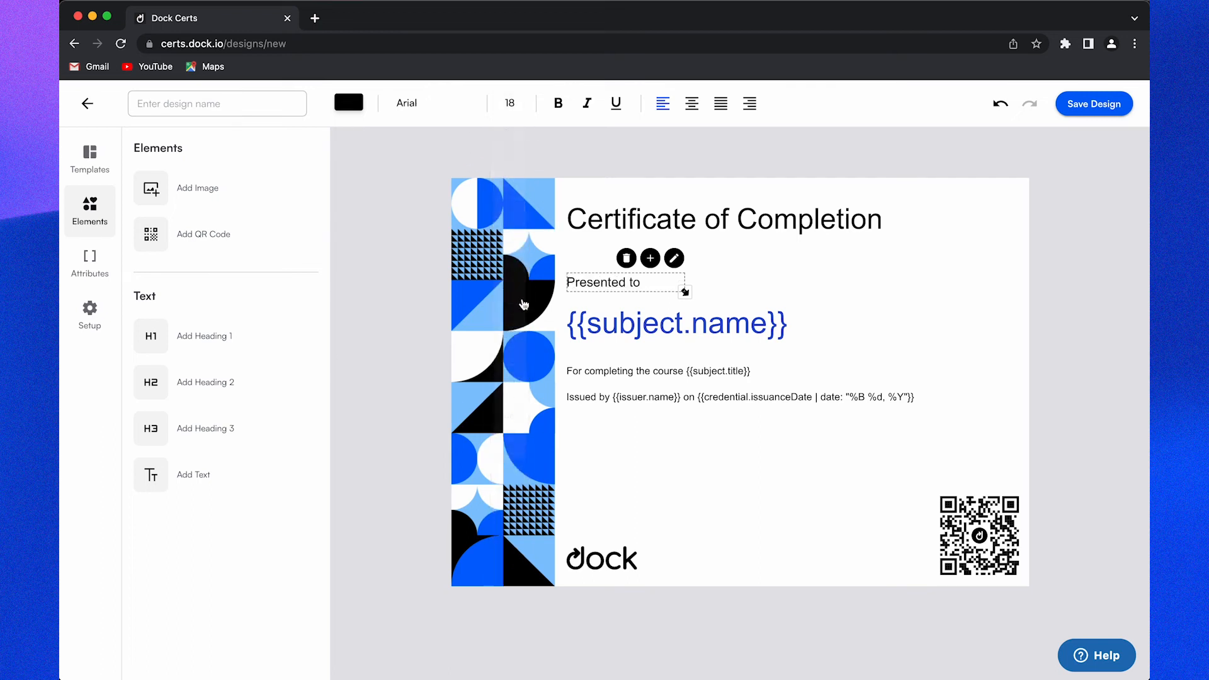
click(656, 370)
click(515, 108)
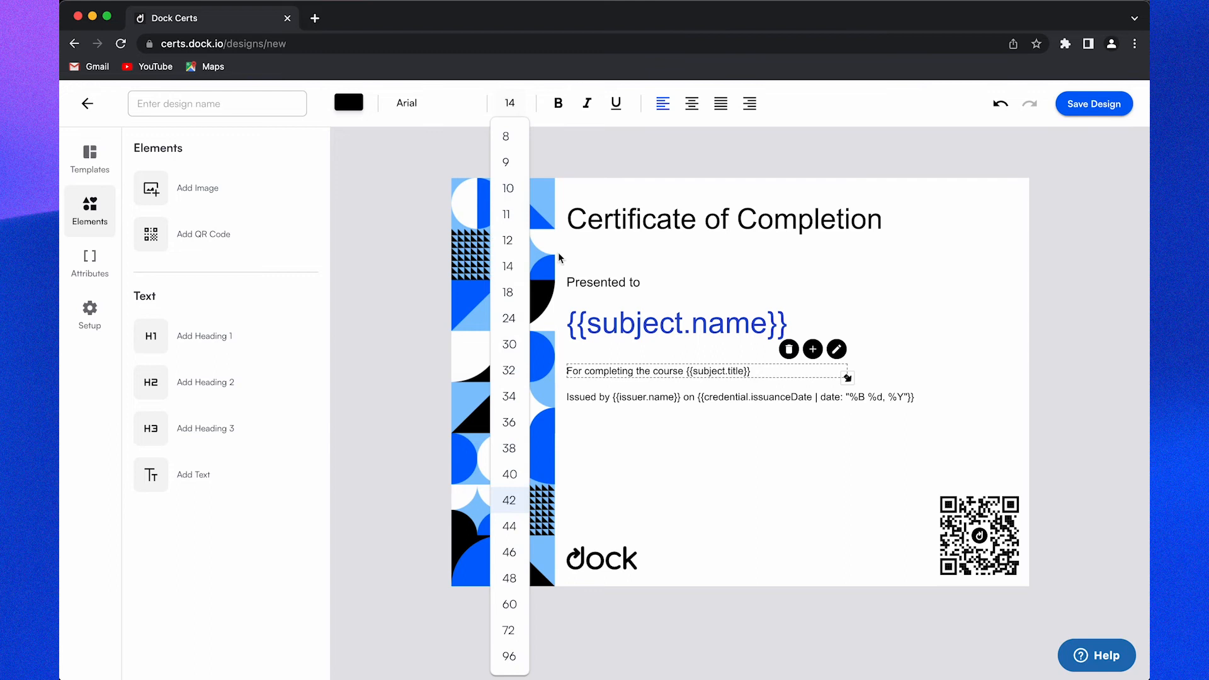
click(513, 294)
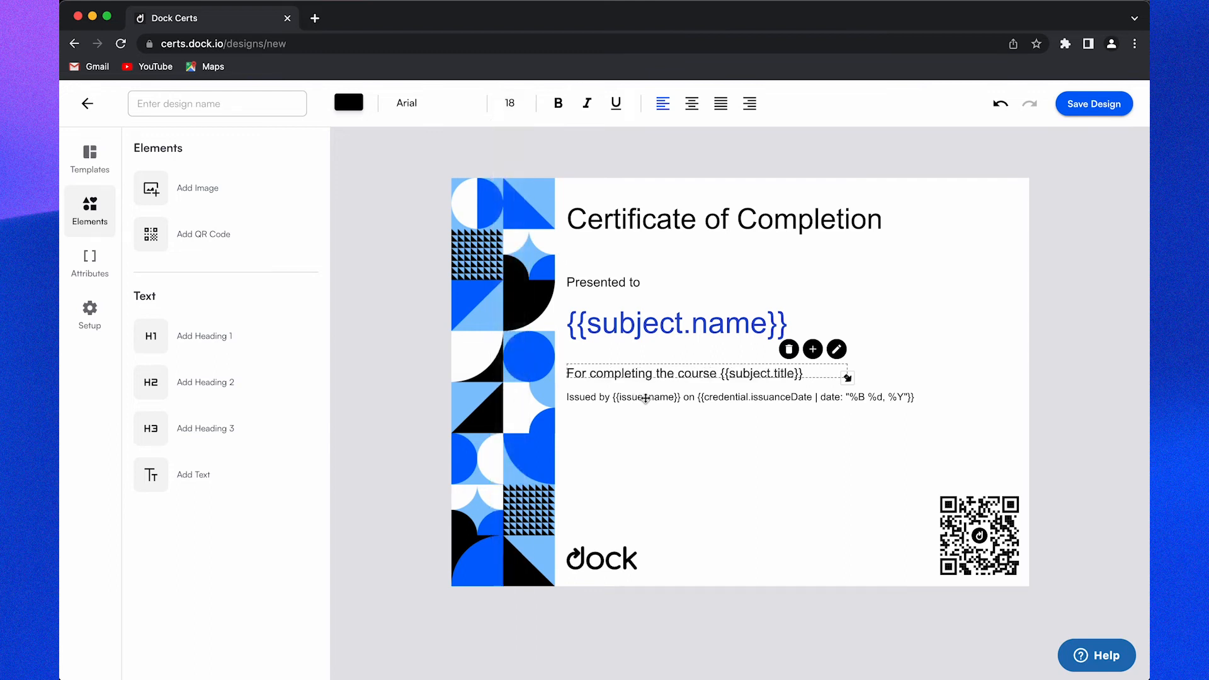
Step: Enlarge the Issued by line to size 18 and realign it below the course line
drag(820, 395, 823, 405)
click(826, 382)
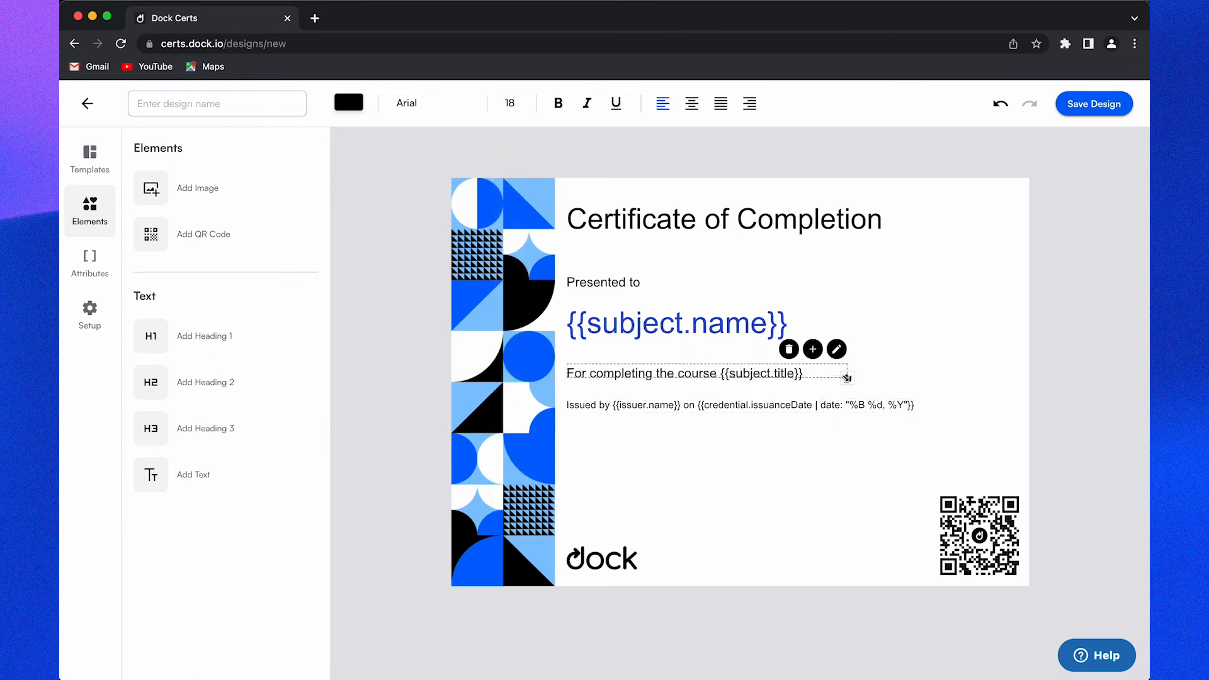
click(762, 404)
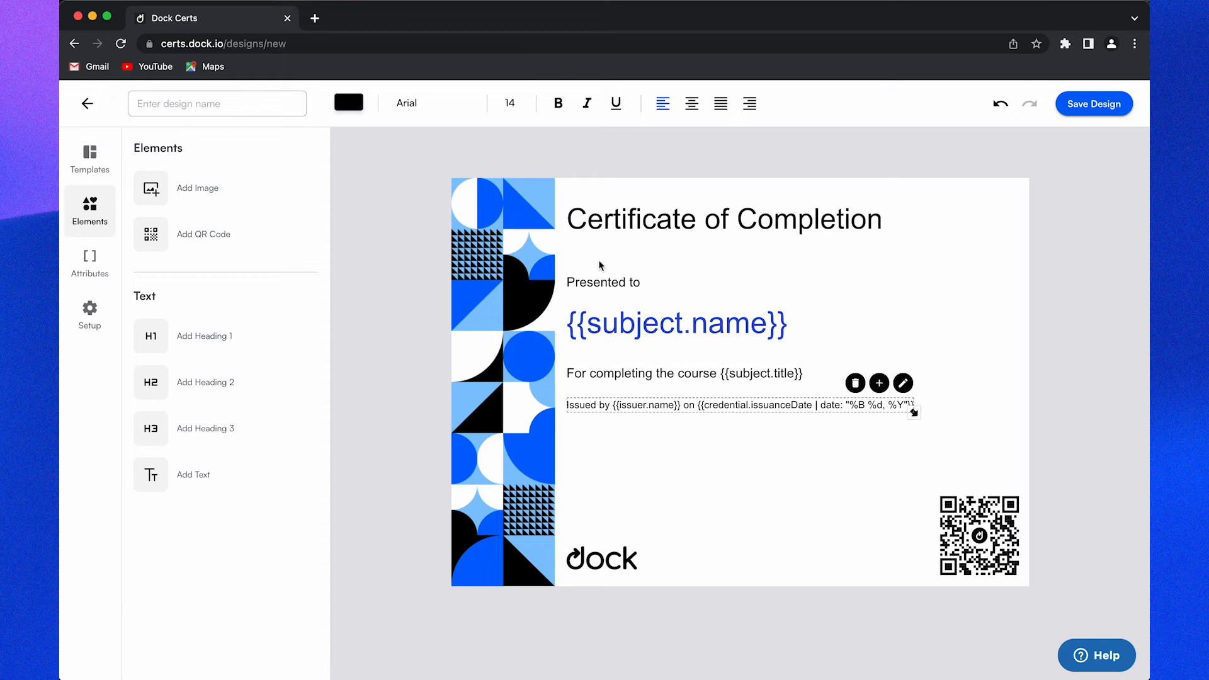
click(512, 103)
click(513, 294)
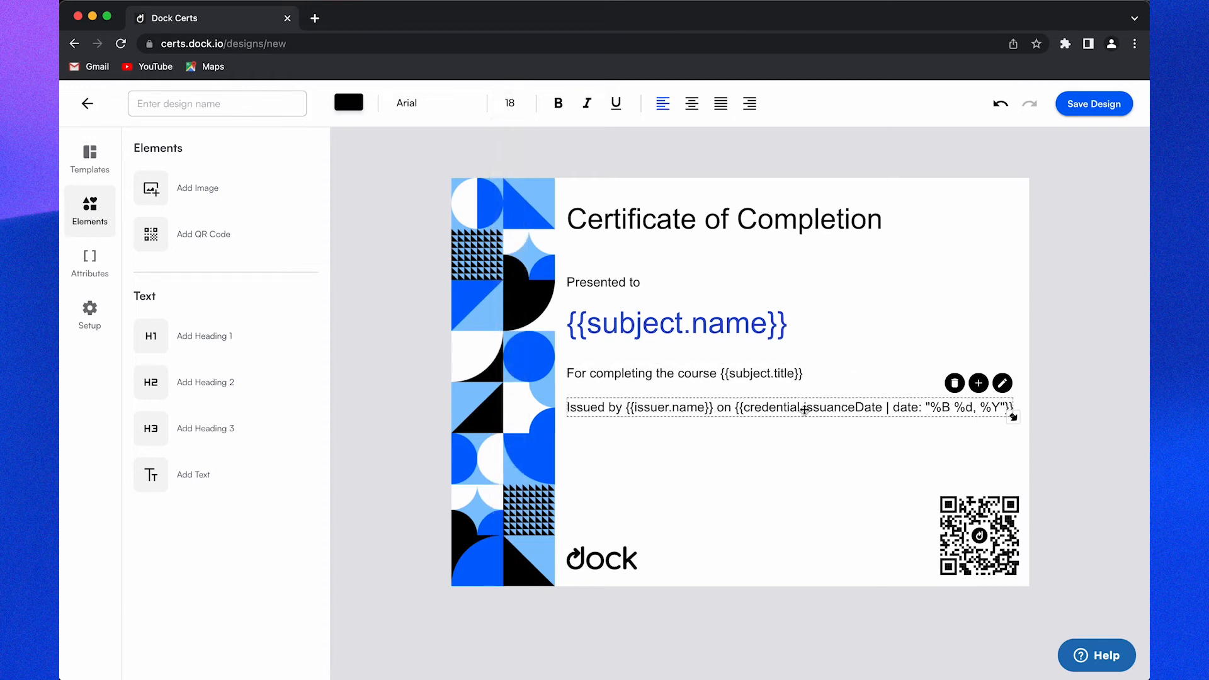
drag(792, 411, 792, 407)
click(818, 492)
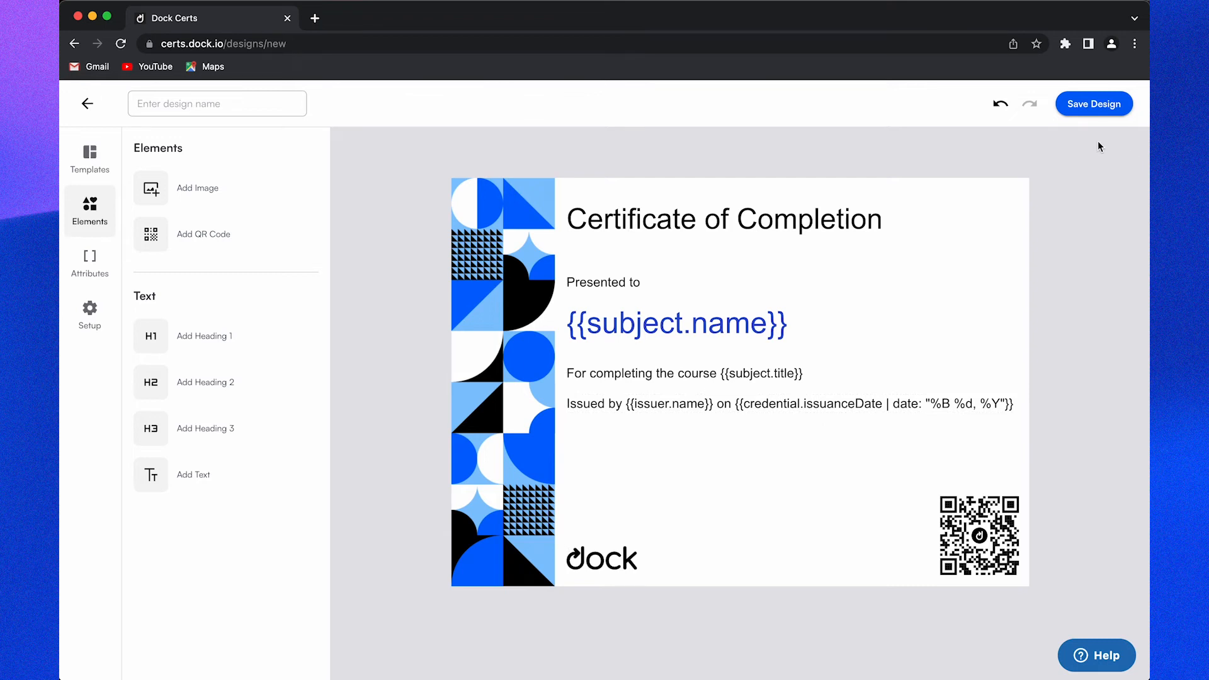
Step: Save the design as Unnamed Design and start issuing a new credential
click(1092, 111)
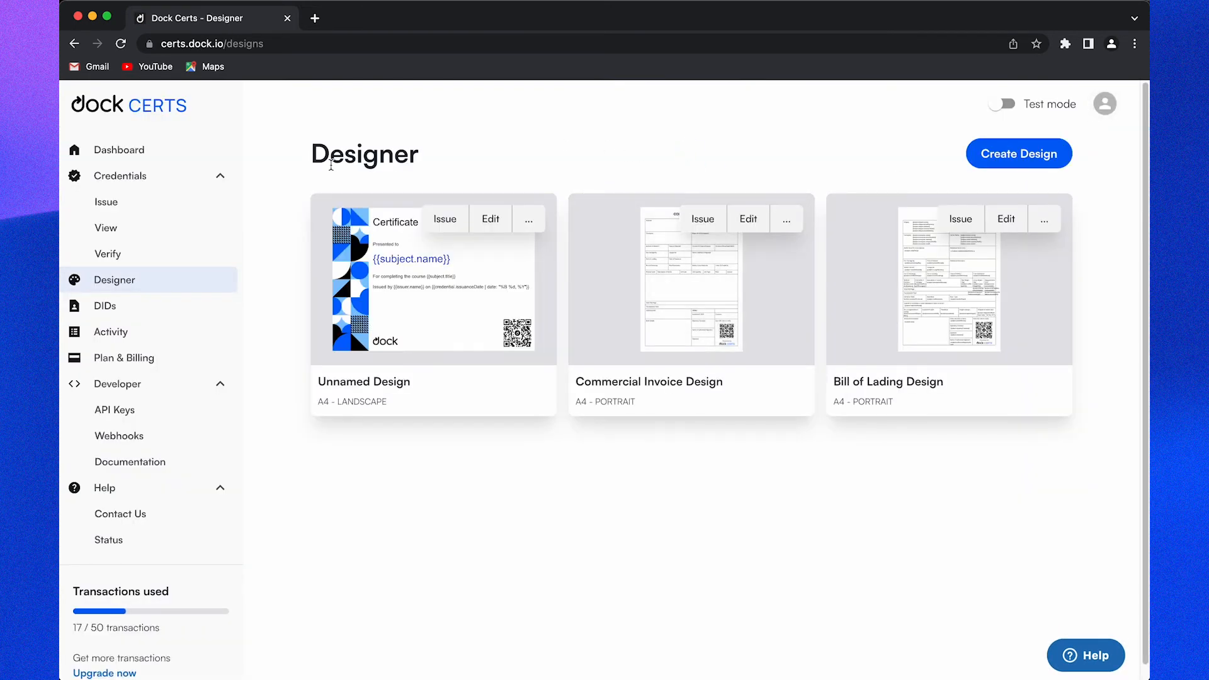
click(175, 202)
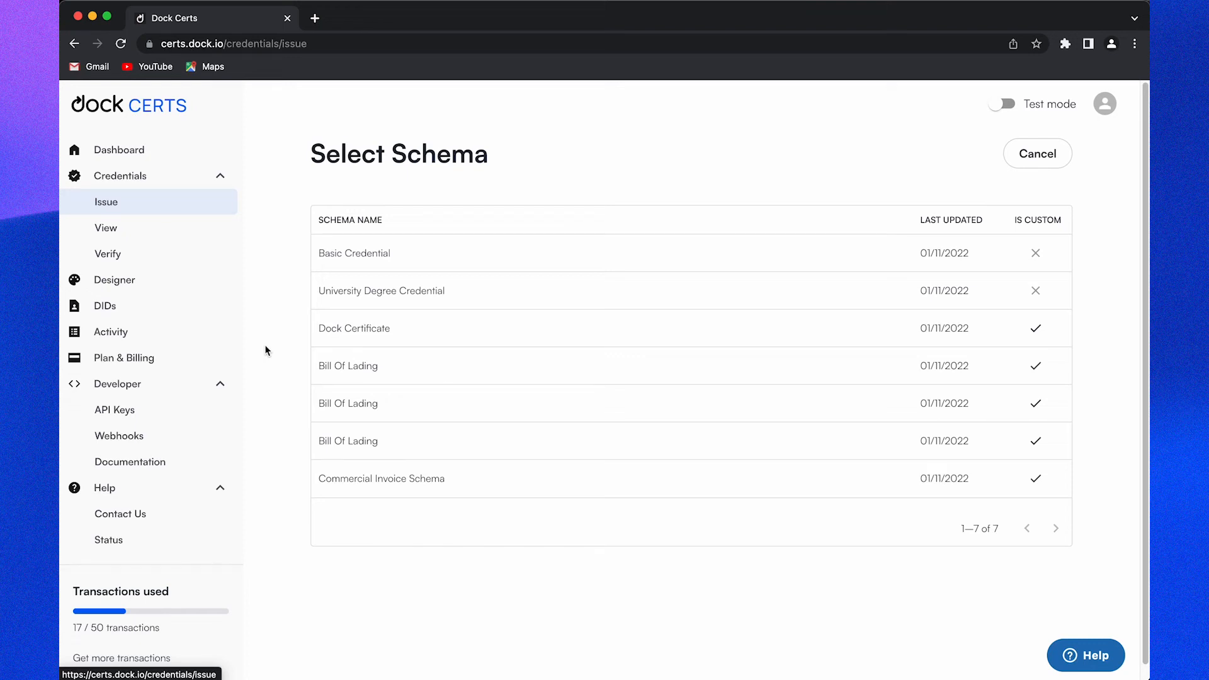
Step: Pick the Dock Certificate schema with Unnamed Design and choose manual recipient entry
click(419, 335)
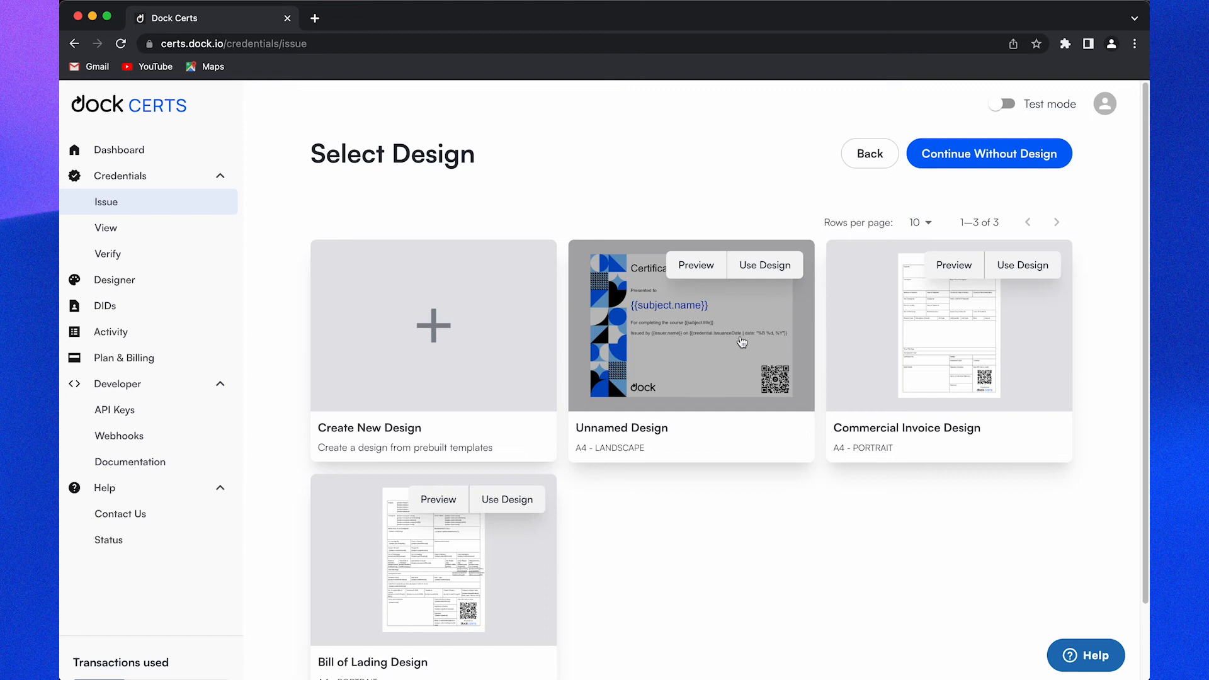
click(742, 341)
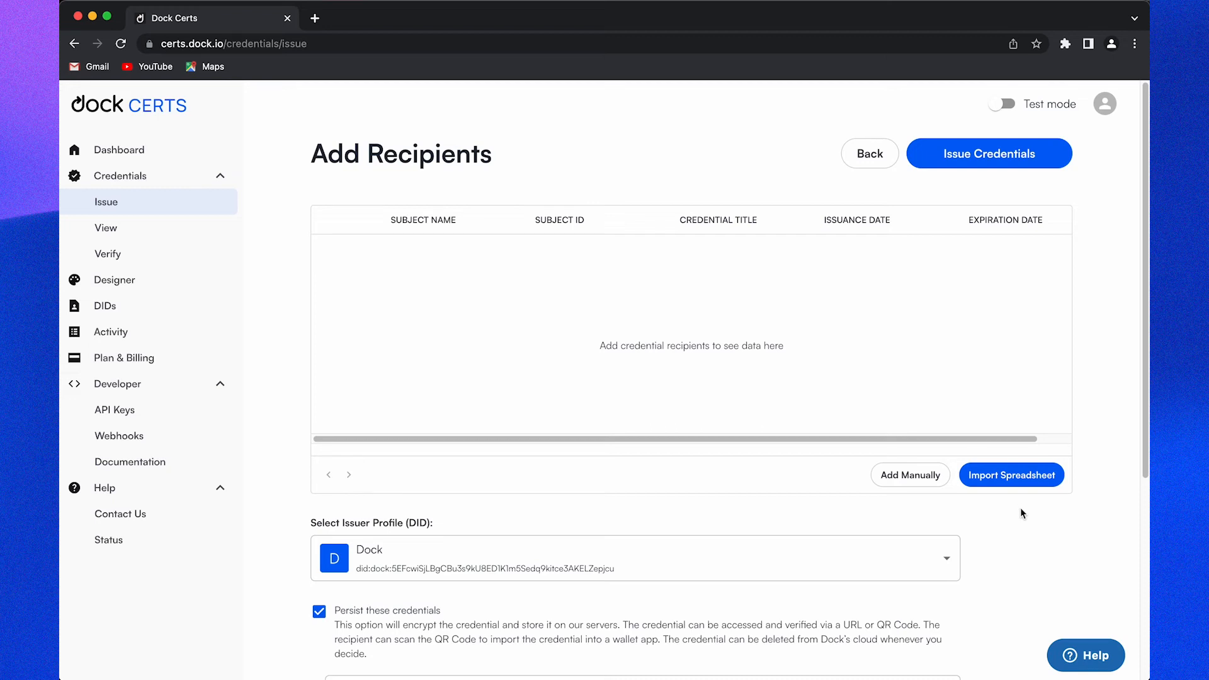
click(913, 480)
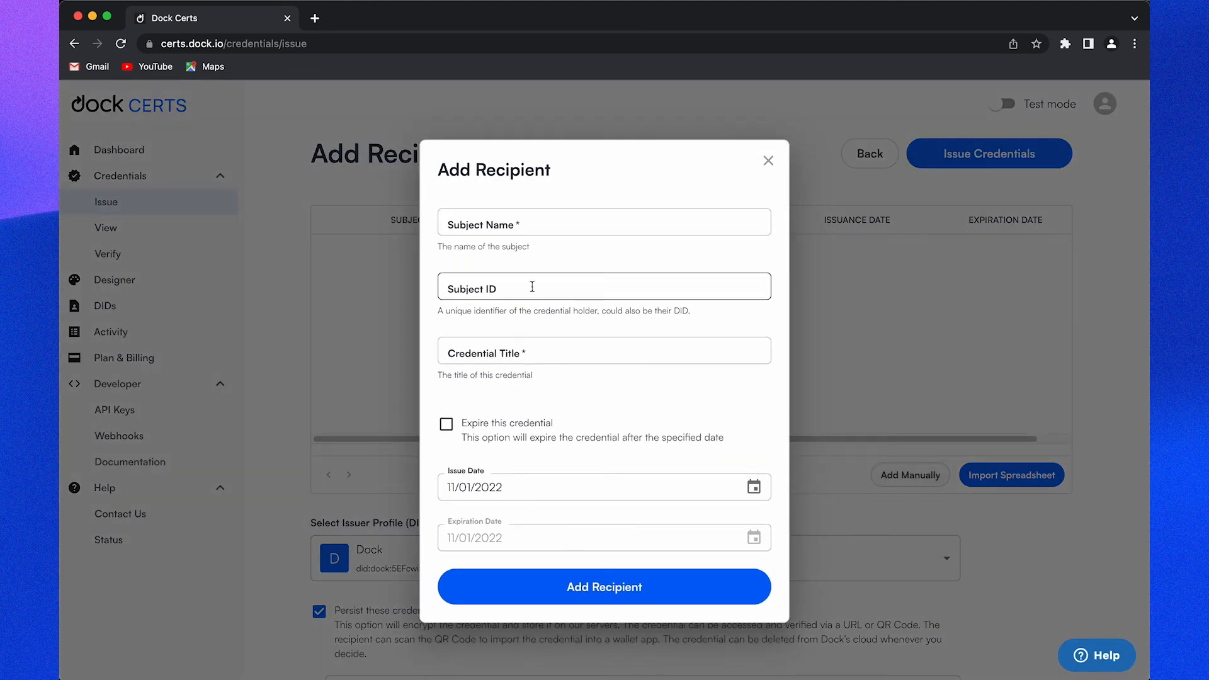
Step: Enter the recipient's name, e-mail as subject ID, and title 'Masters of Certificate Design'
click(523, 227)
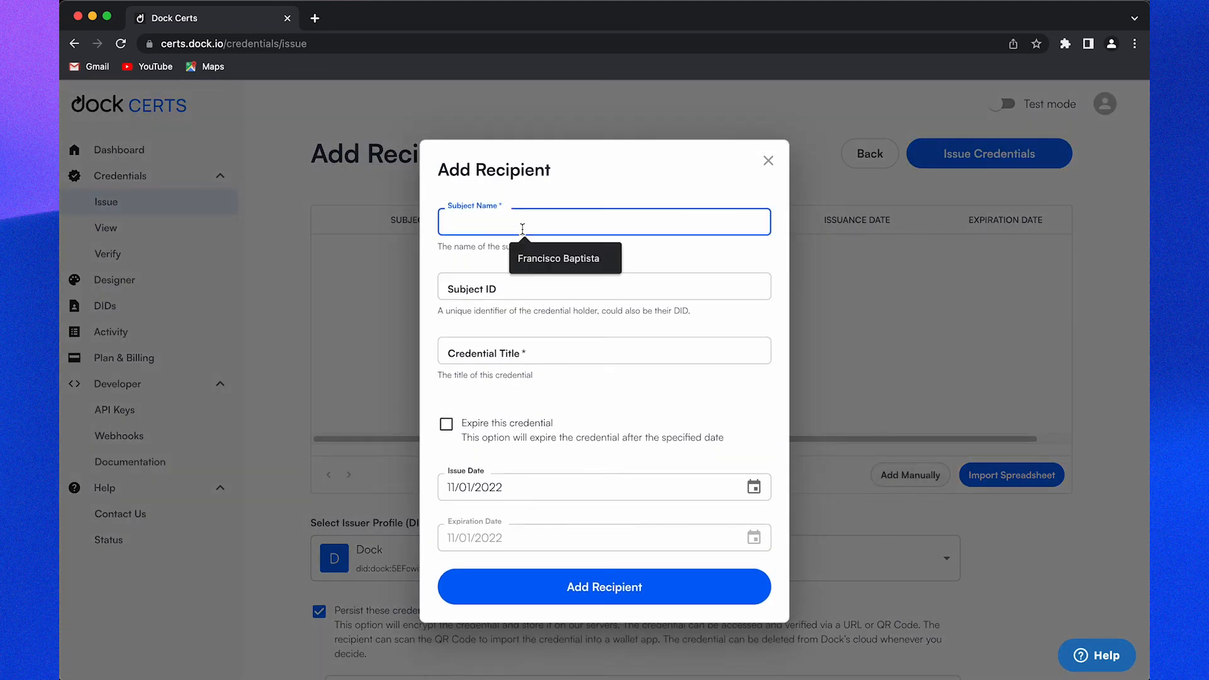
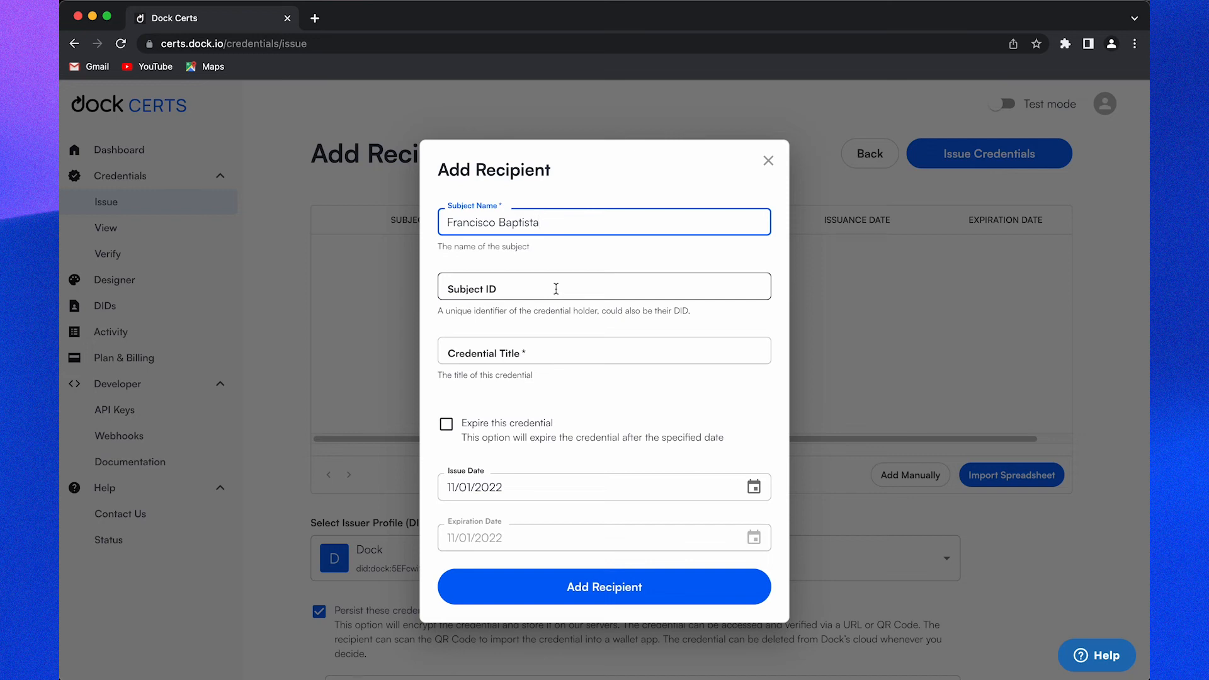
click(556, 288)
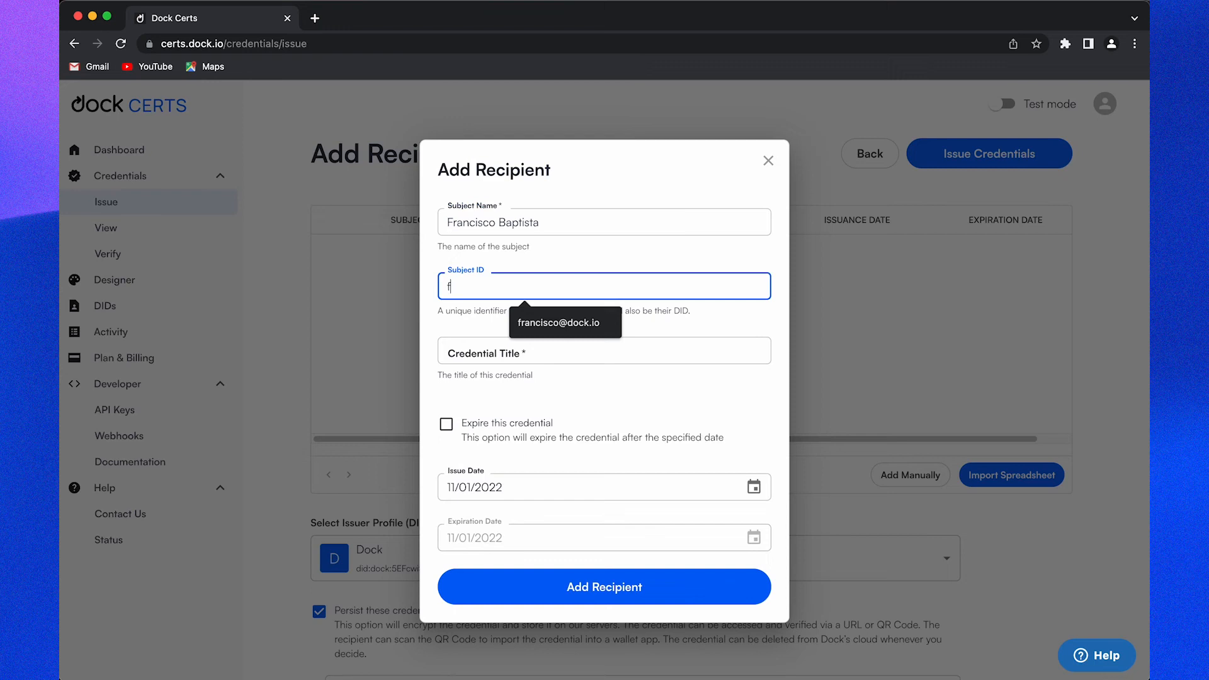
click(576, 354)
text(Masters ofC)
key(BackSpace)
text(Certificate Design)
Step: Add the recipient to the table and preview their certificate
click(633, 421)
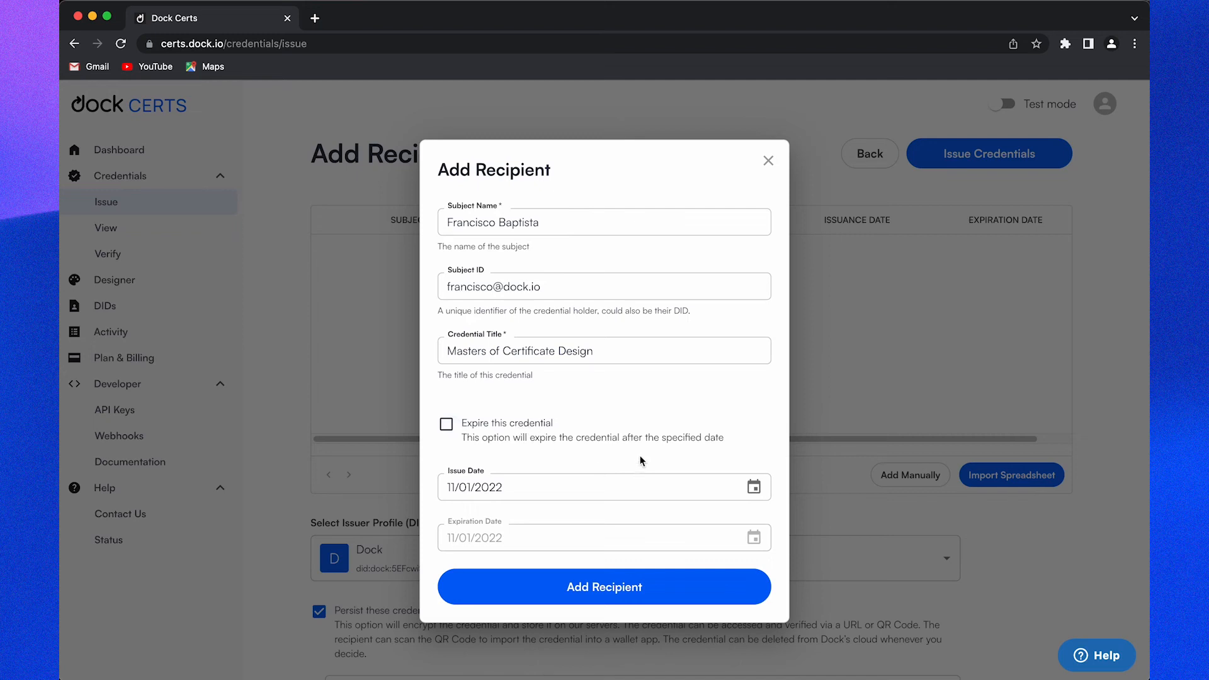
click(452, 492)
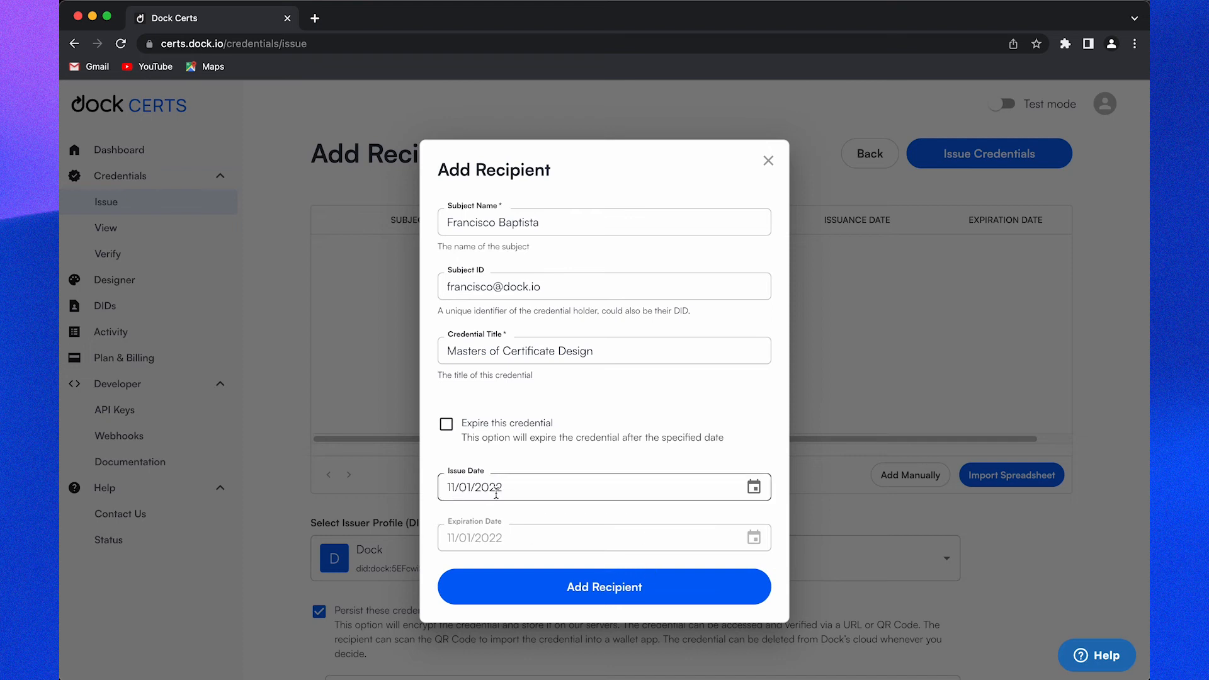
click(577, 587)
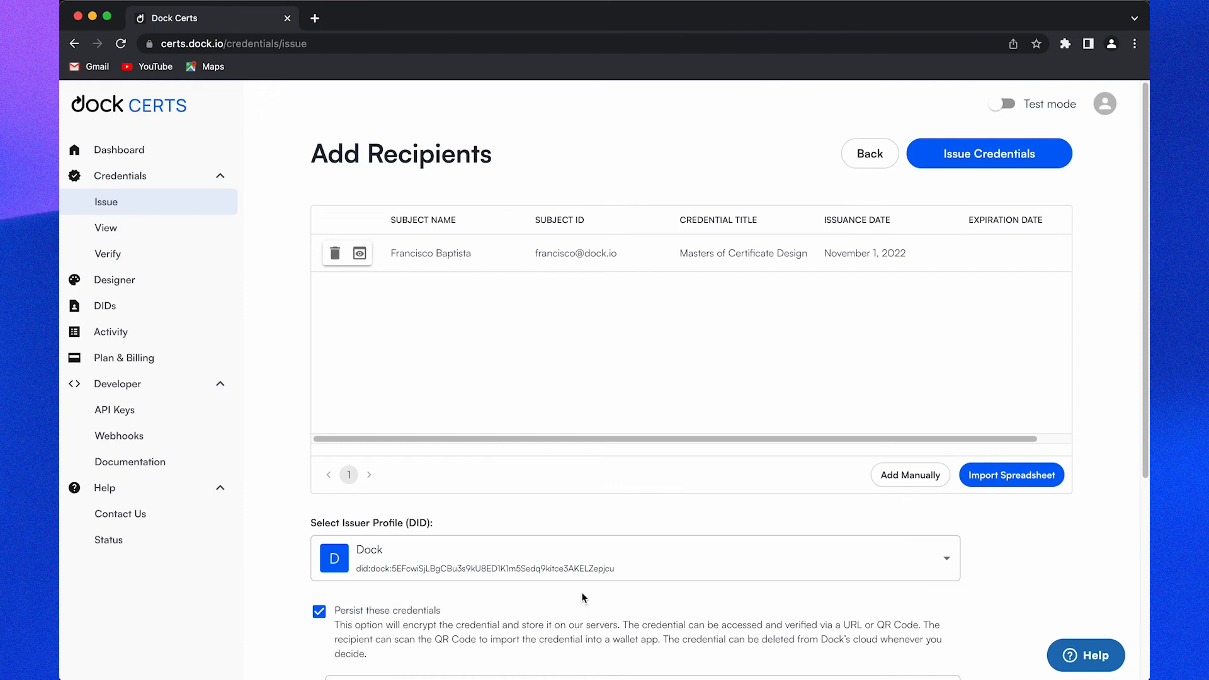
click(360, 255)
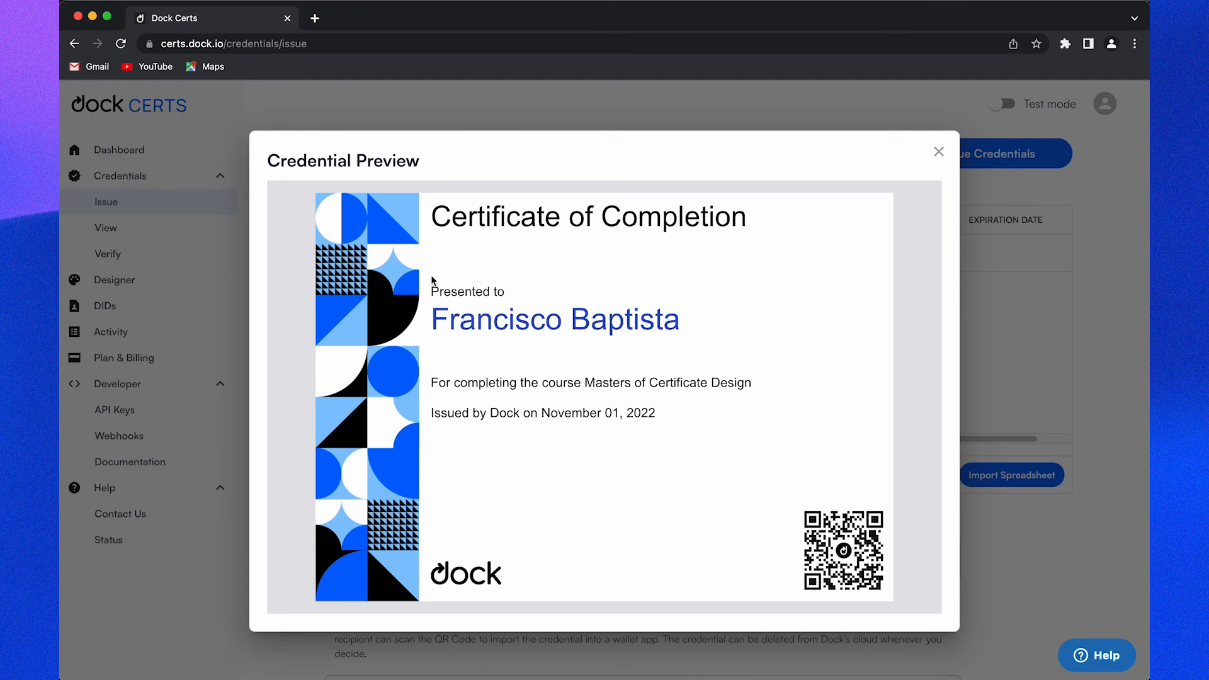
click(938, 153)
scroll(544, 440, down, 5)
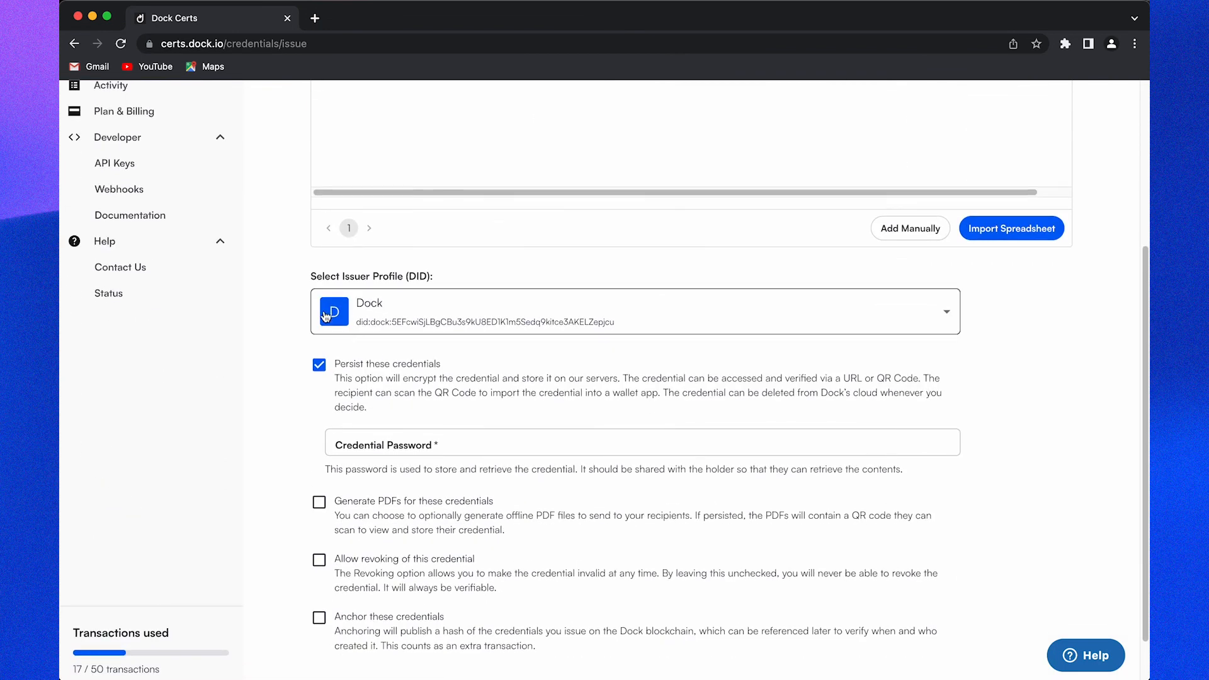
scroll(294, 368, up, 3)
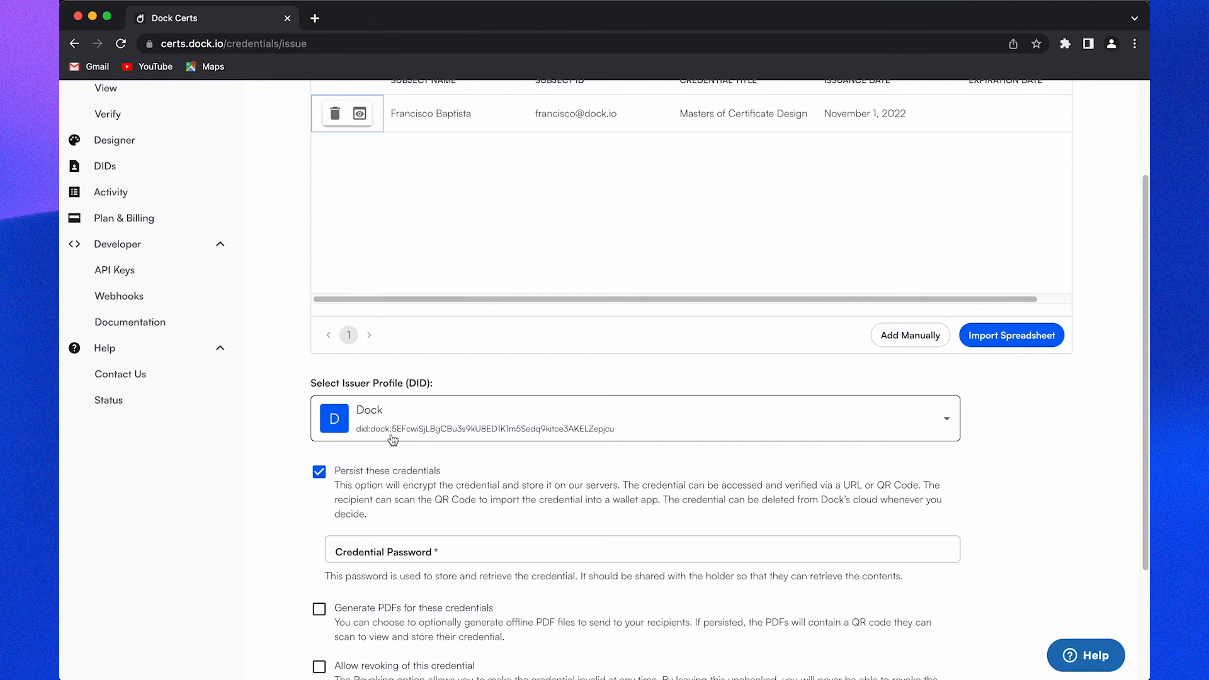
scroll(375, 434, up, 1)
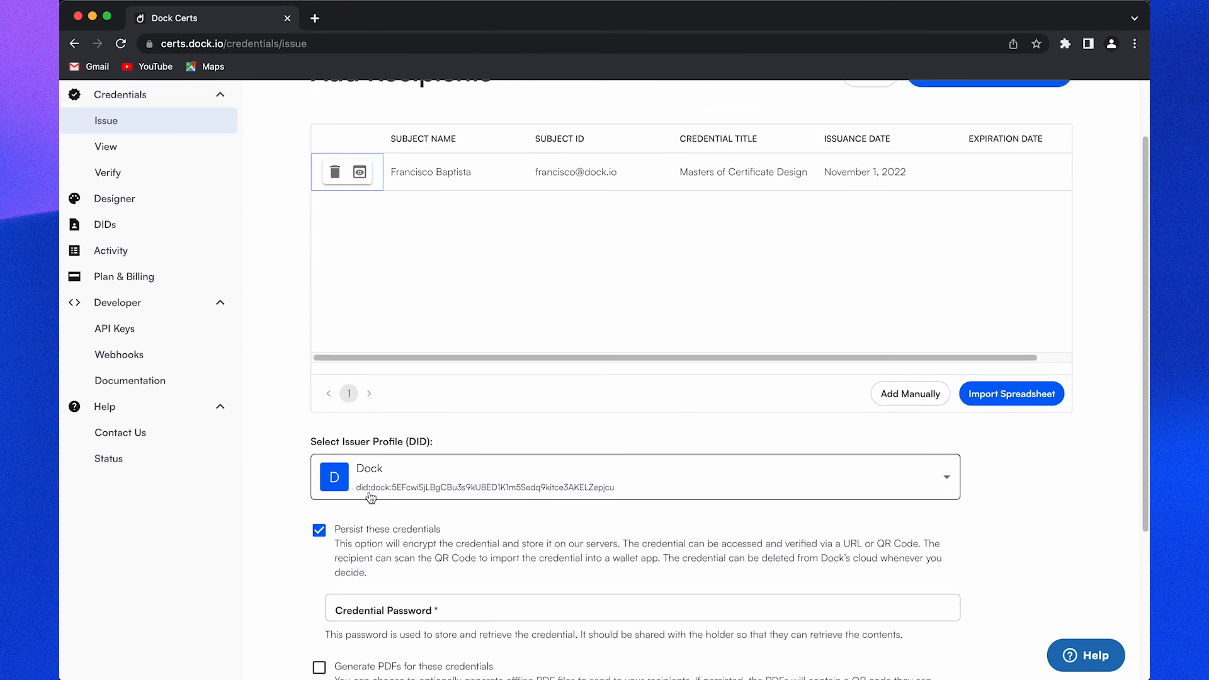
click(360, 172)
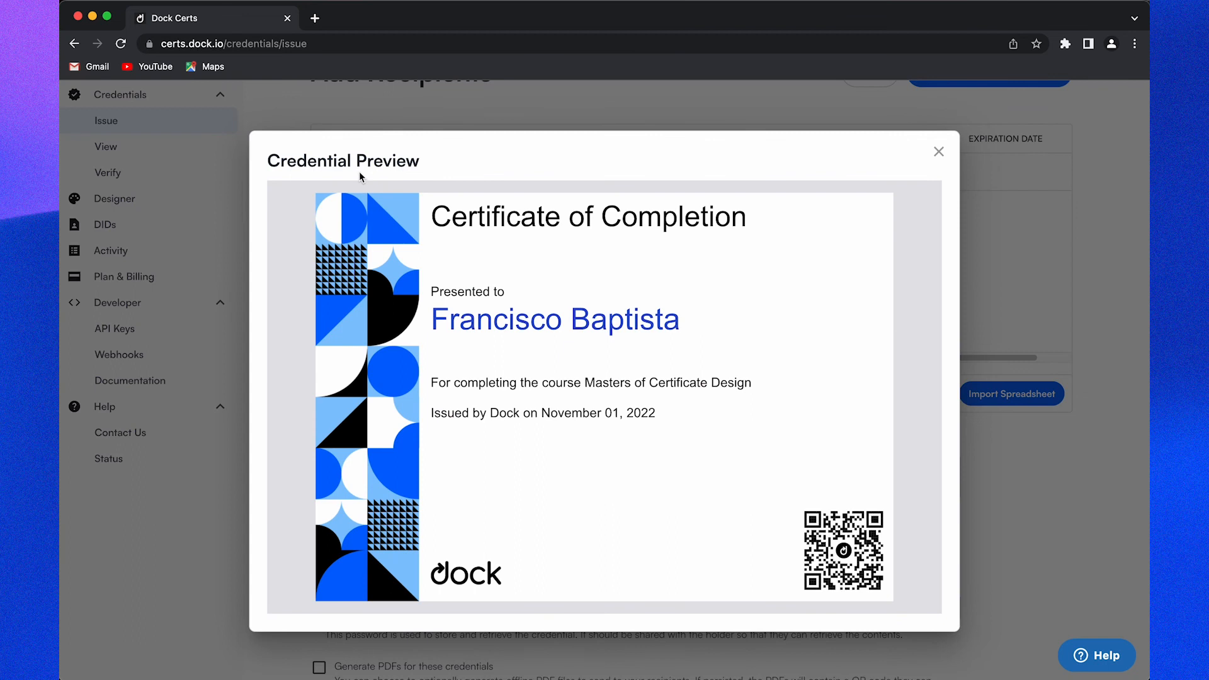
click(963, 485)
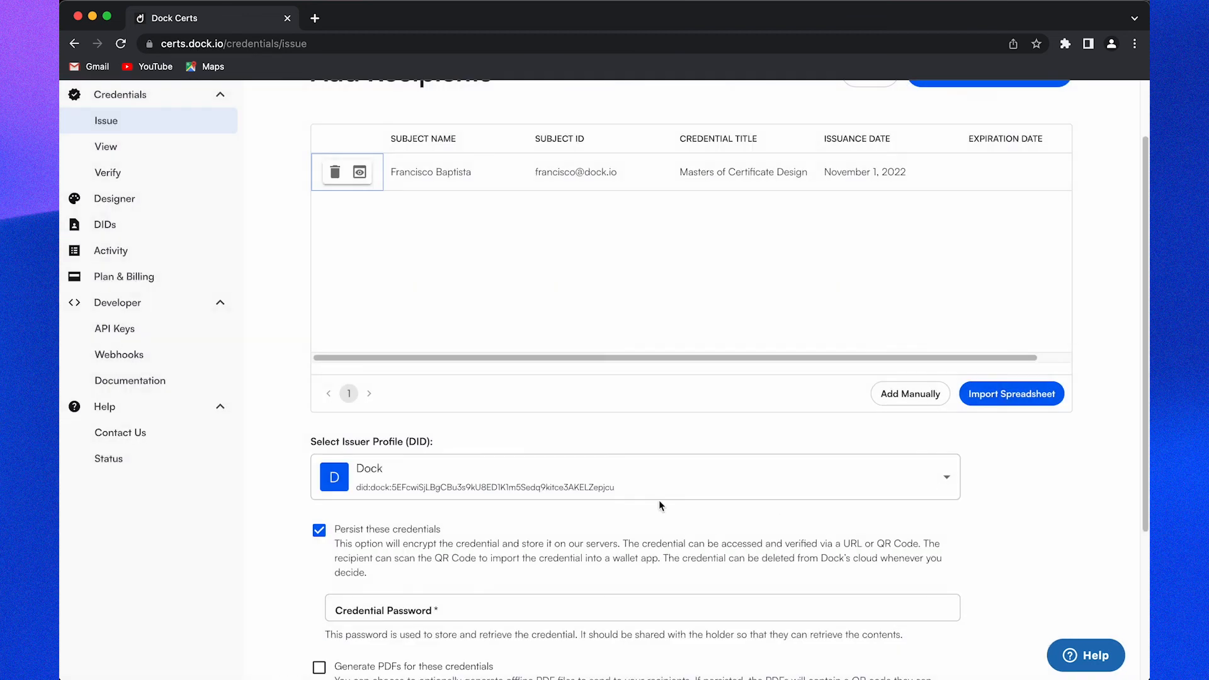
scroll(659, 500, down, 3)
scroll(297, 481, down, 1)
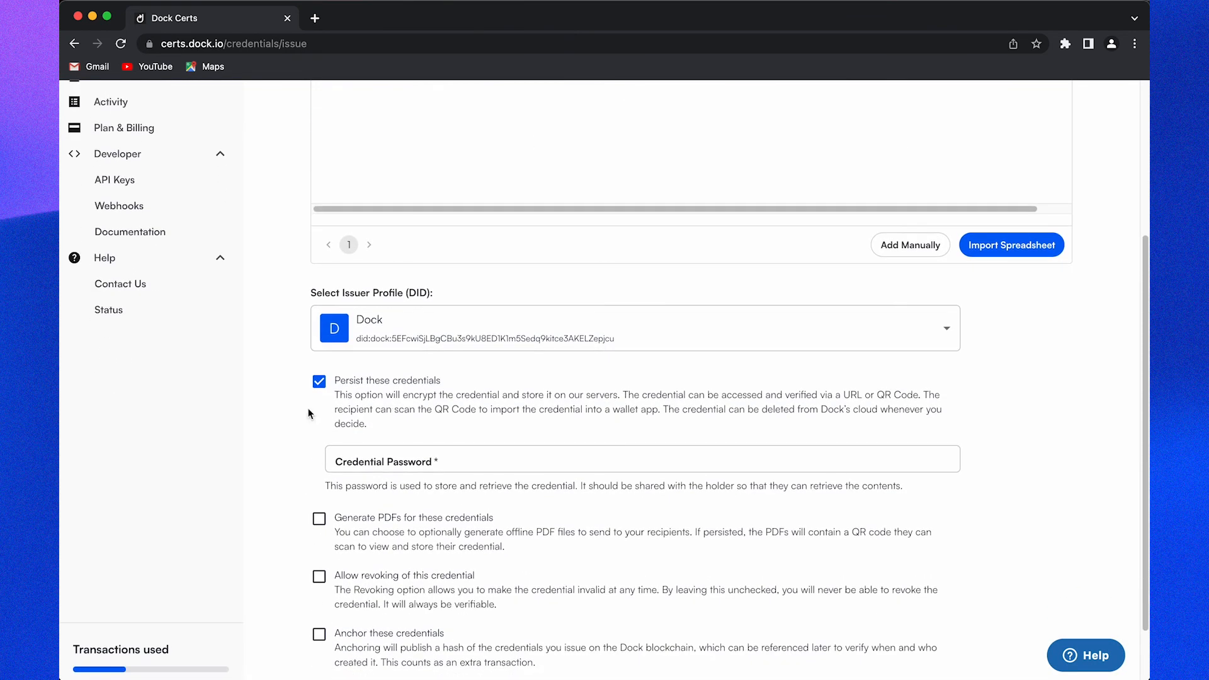
scroll(298, 417, down, 1)
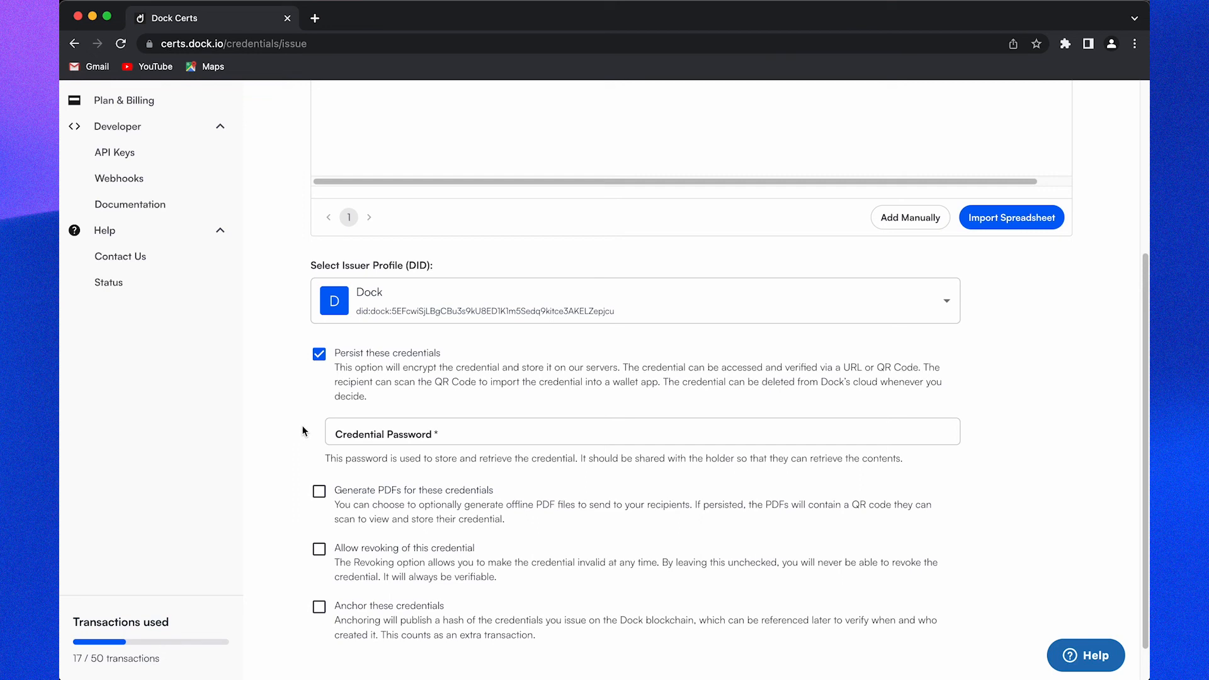
click(364, 437)
Step: Set a credential password and enable Generate PDFs for these credentials
text(1234)
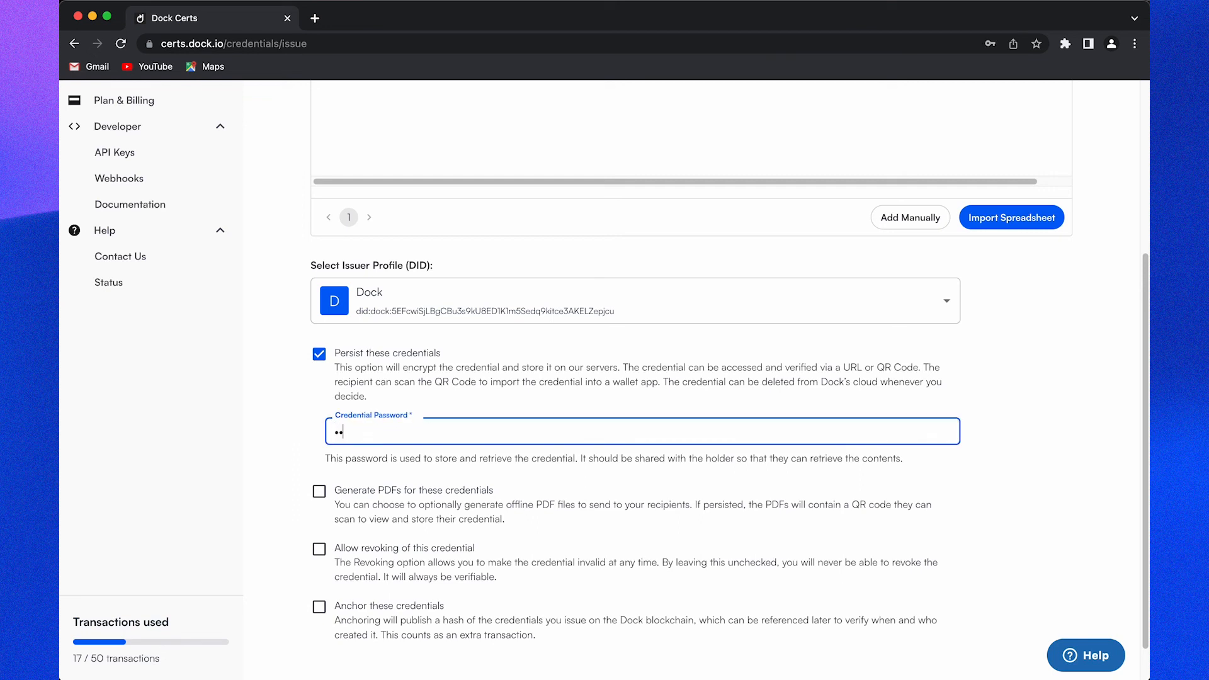
click(263, 445)
scroll(263, 446, down, 1)
click(319, 464)
scroll(282, 502, down, 1)
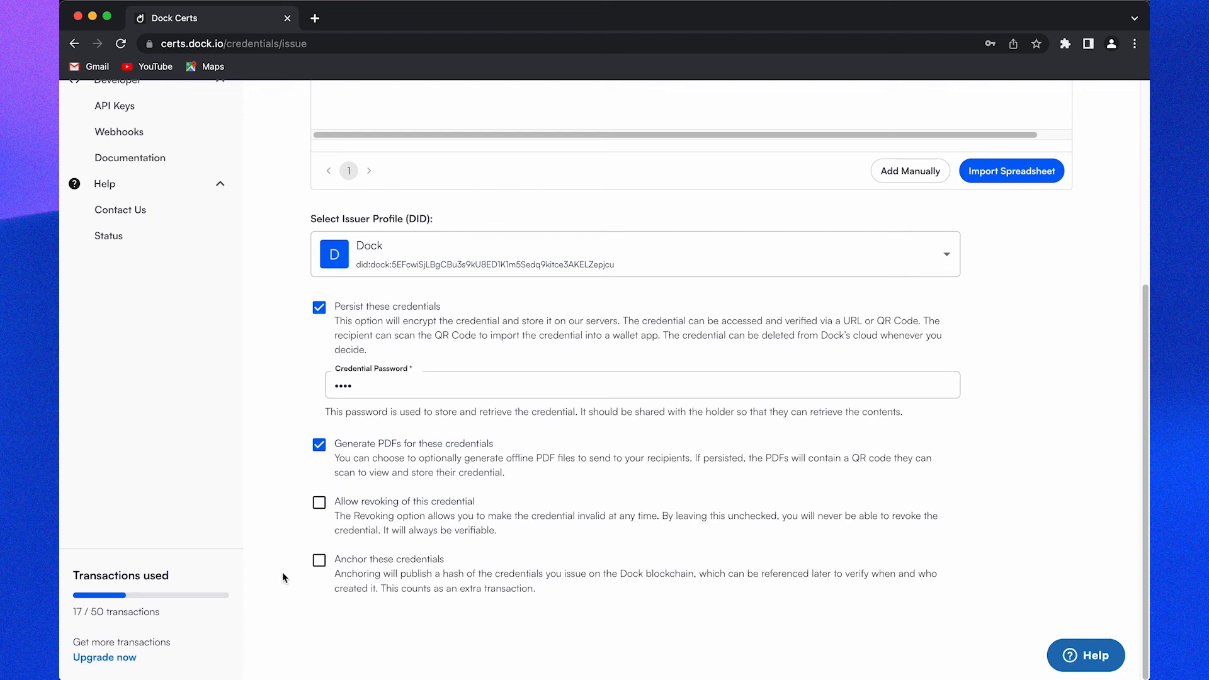
Step: Issue the credential and download the credentials (7).zip archive
scroll(282, 572, up, 5)
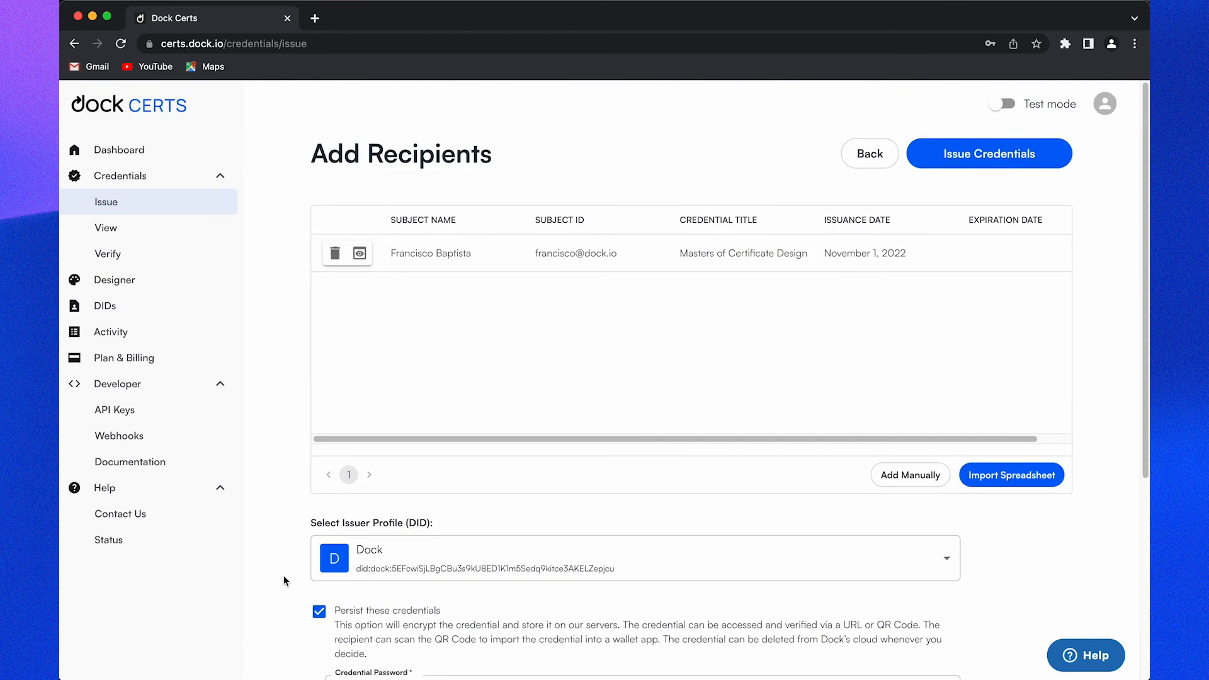
click(999, 166)
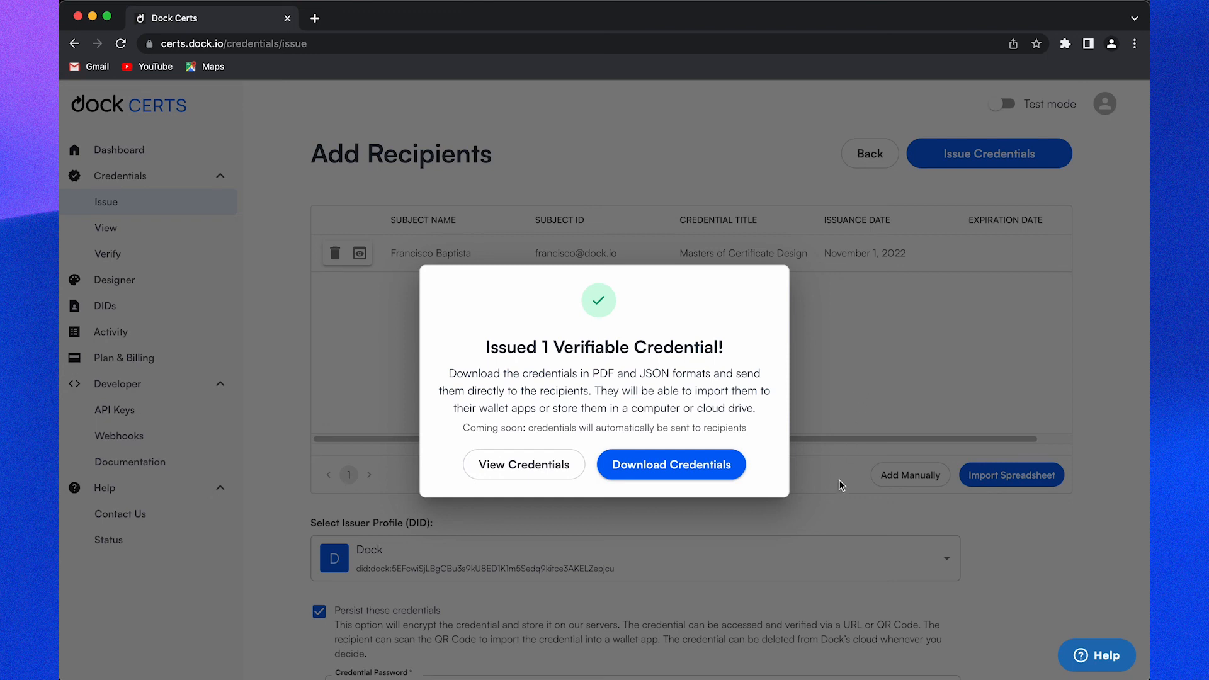
click(698, 468)
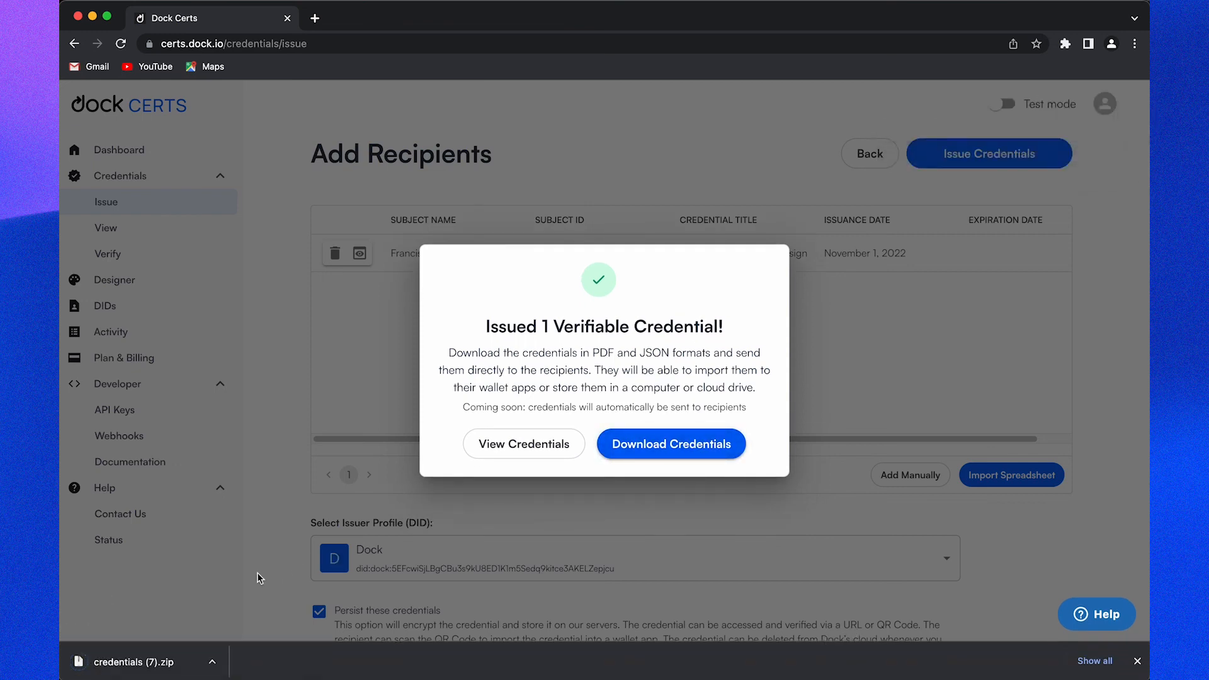
Step: Open the downloaded credentials (7) archive to reveal its JSON and PDF files
click(162, 663)
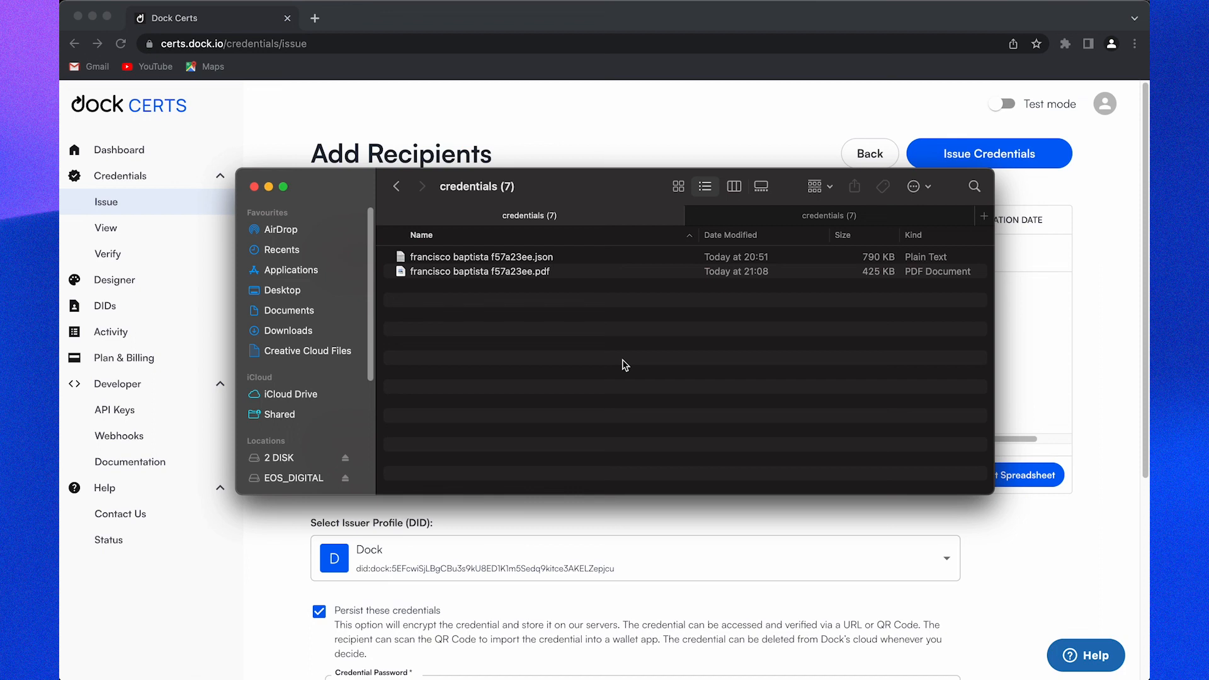
double_click(545, 275)
scroll(546, 280, down, 5)
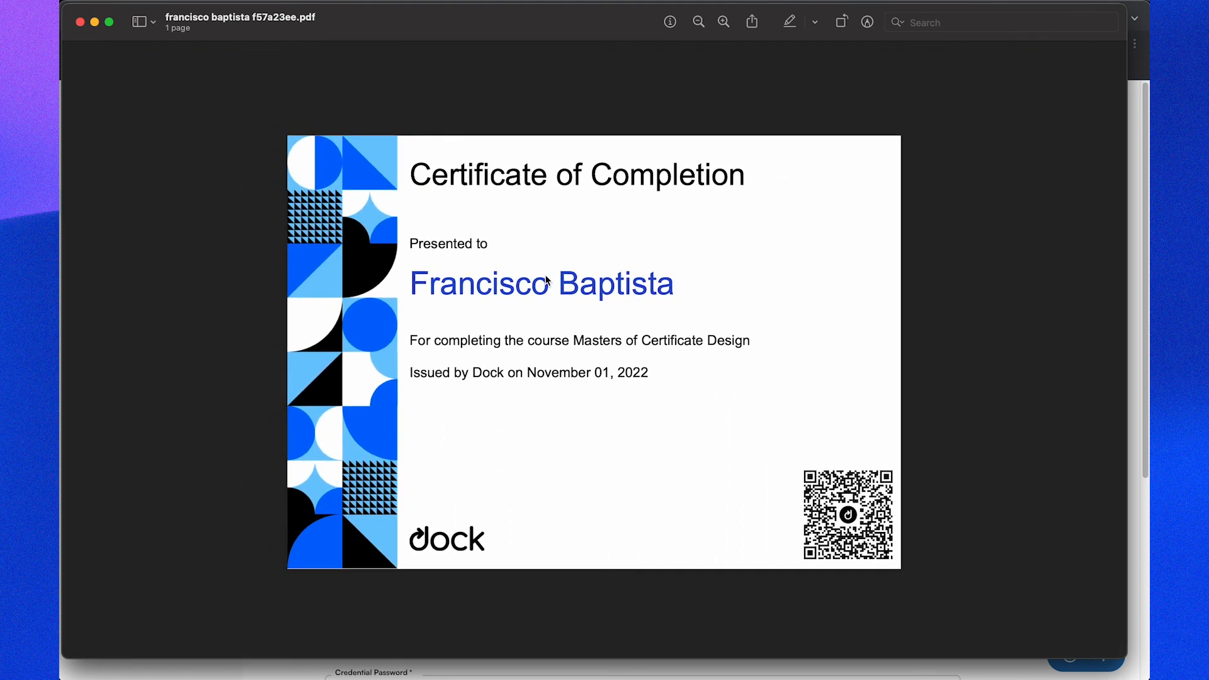
click(80, 23)
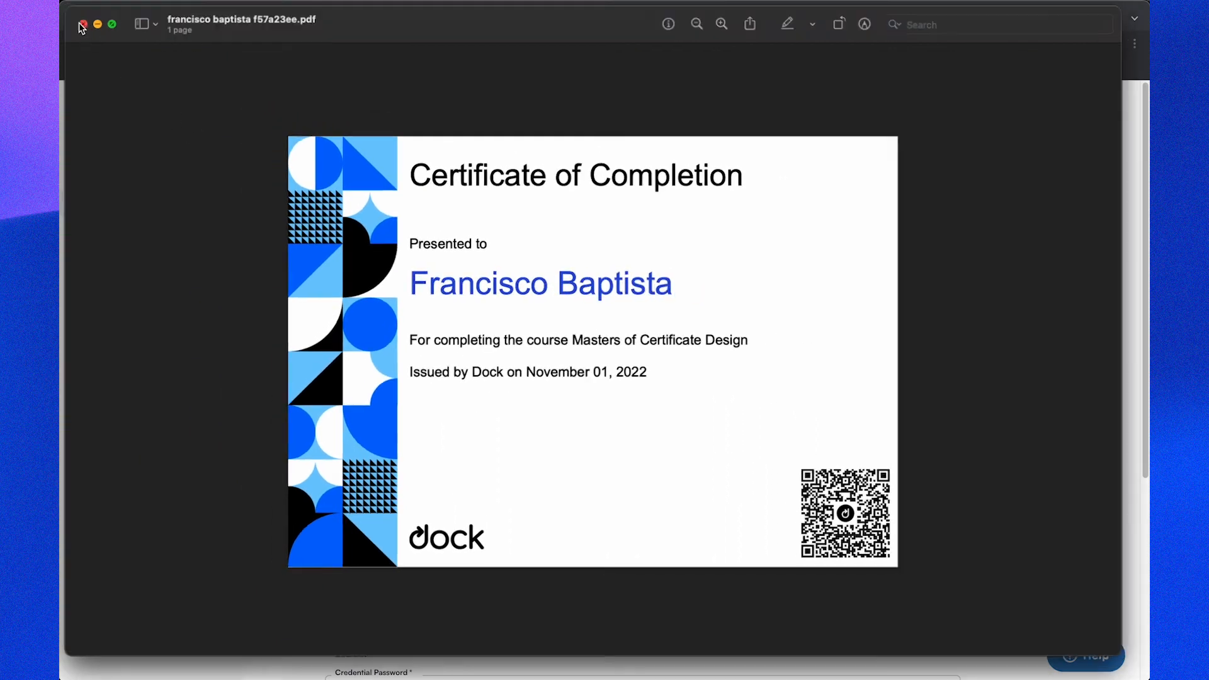
click(510, 258)
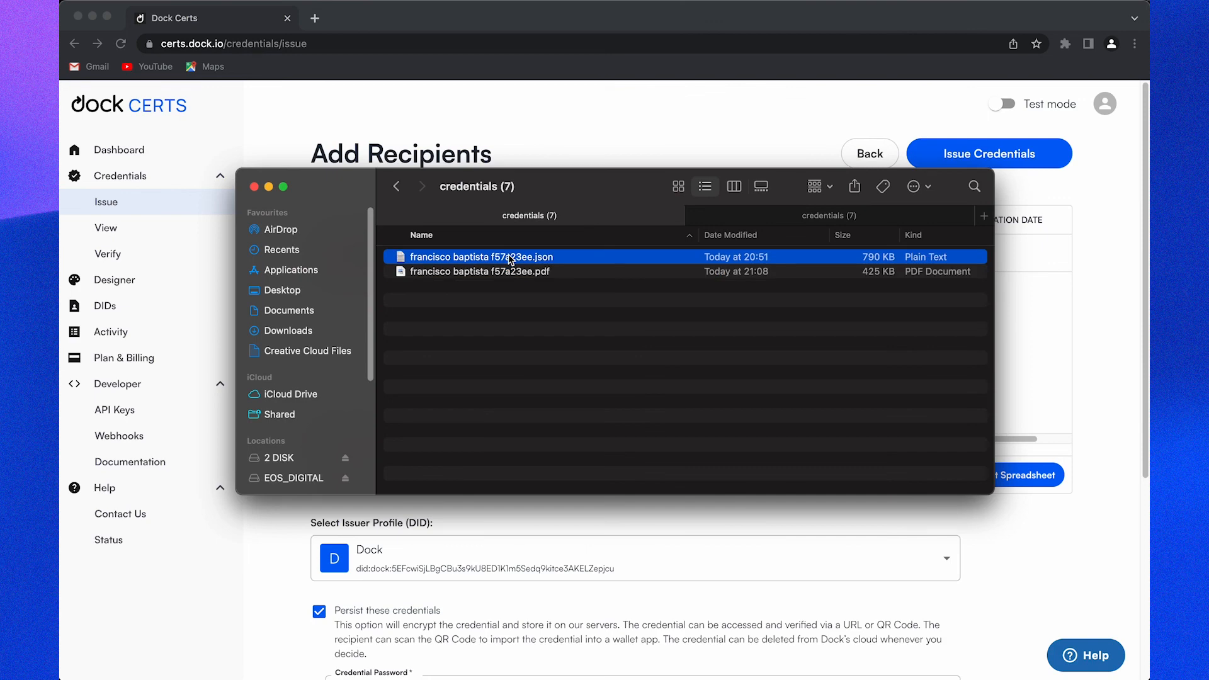
key(space)
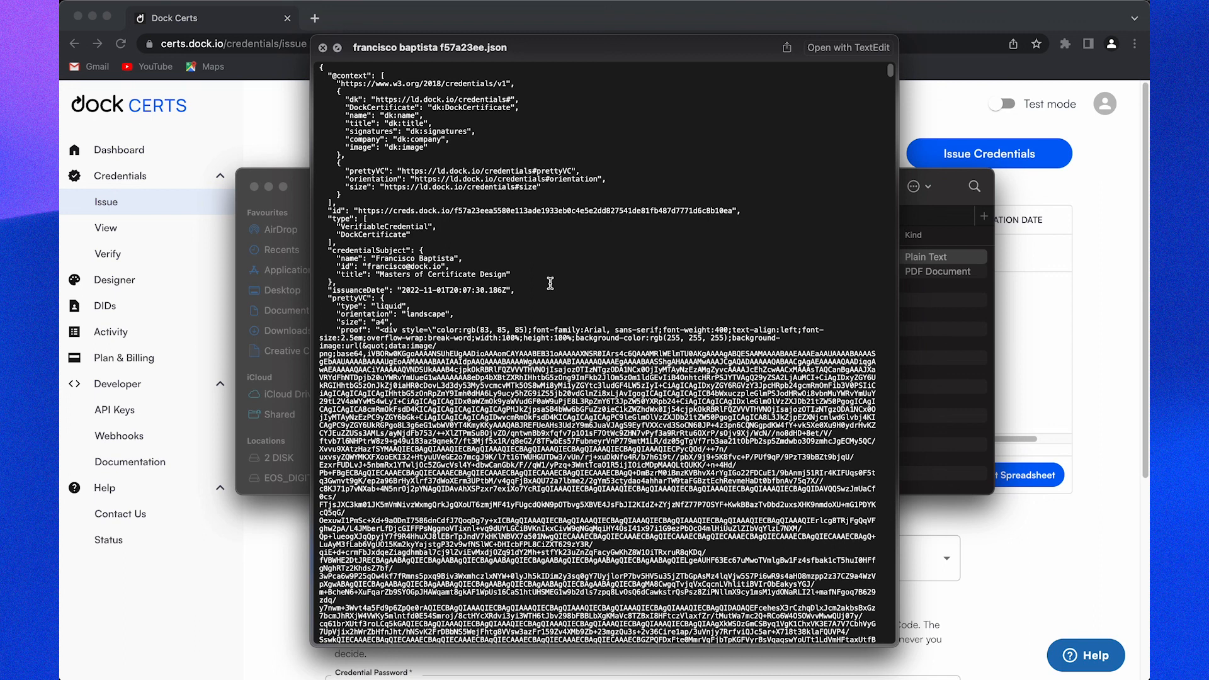
key(space)
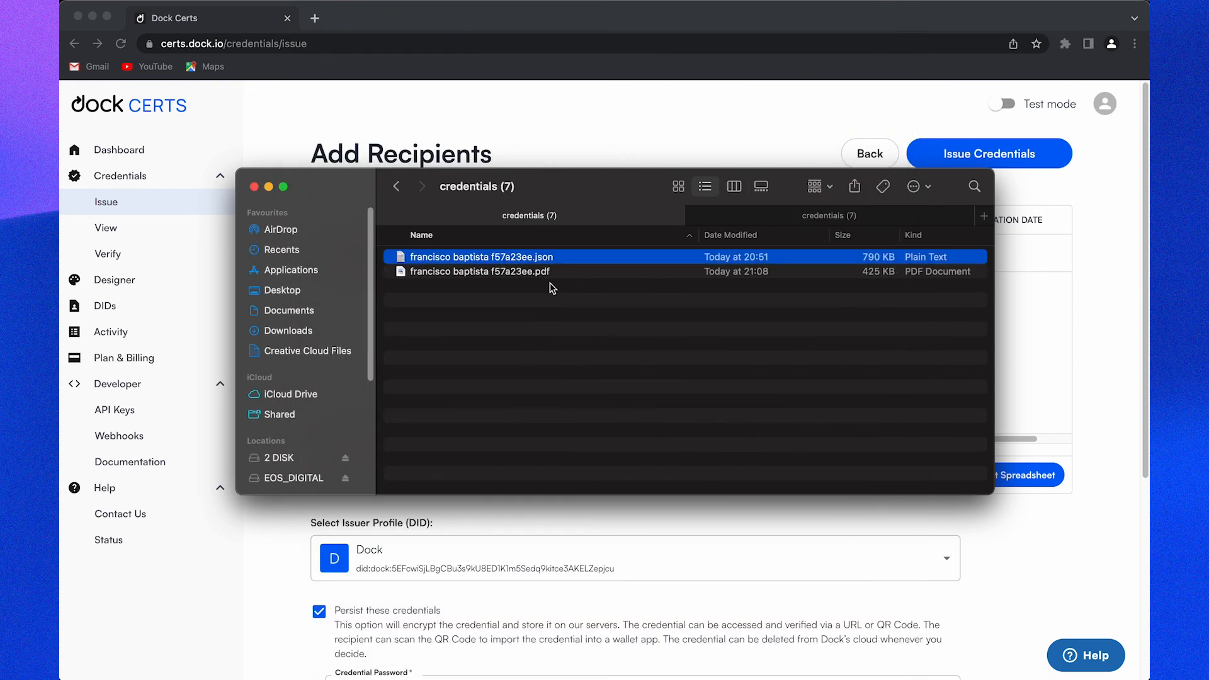